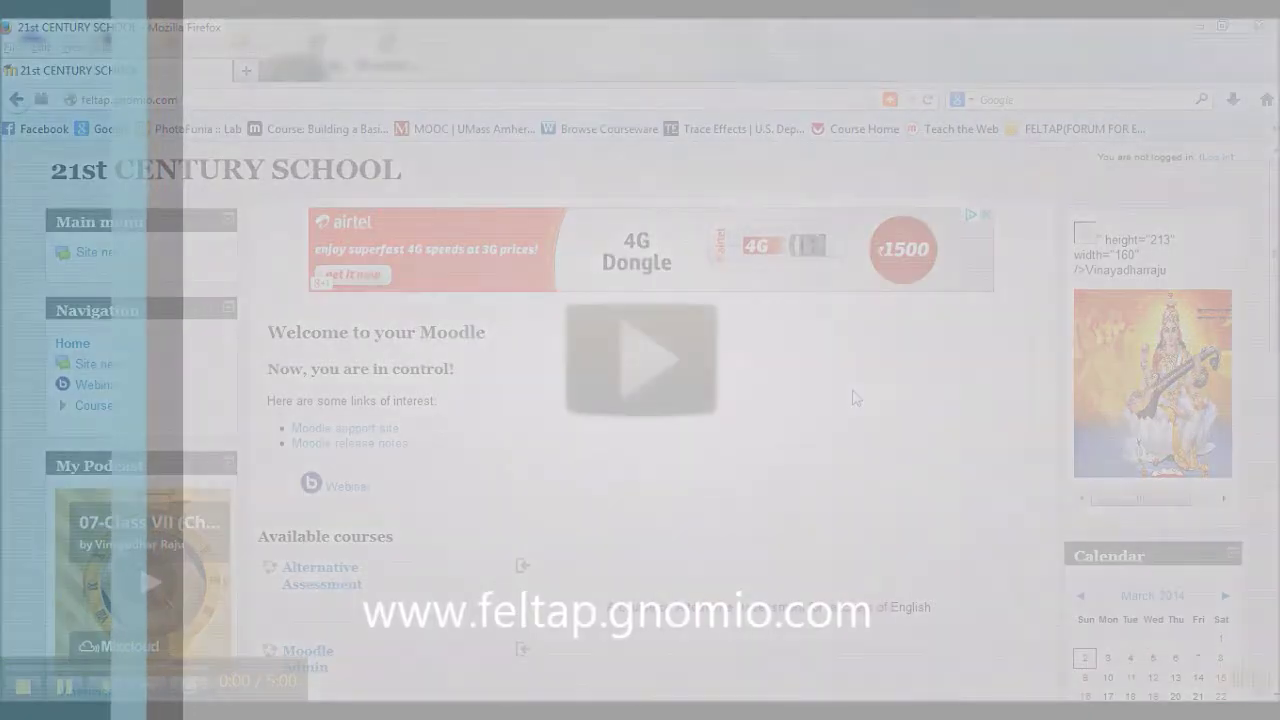
Go to the site's log-in page and start creating a new account
click(665, 368)
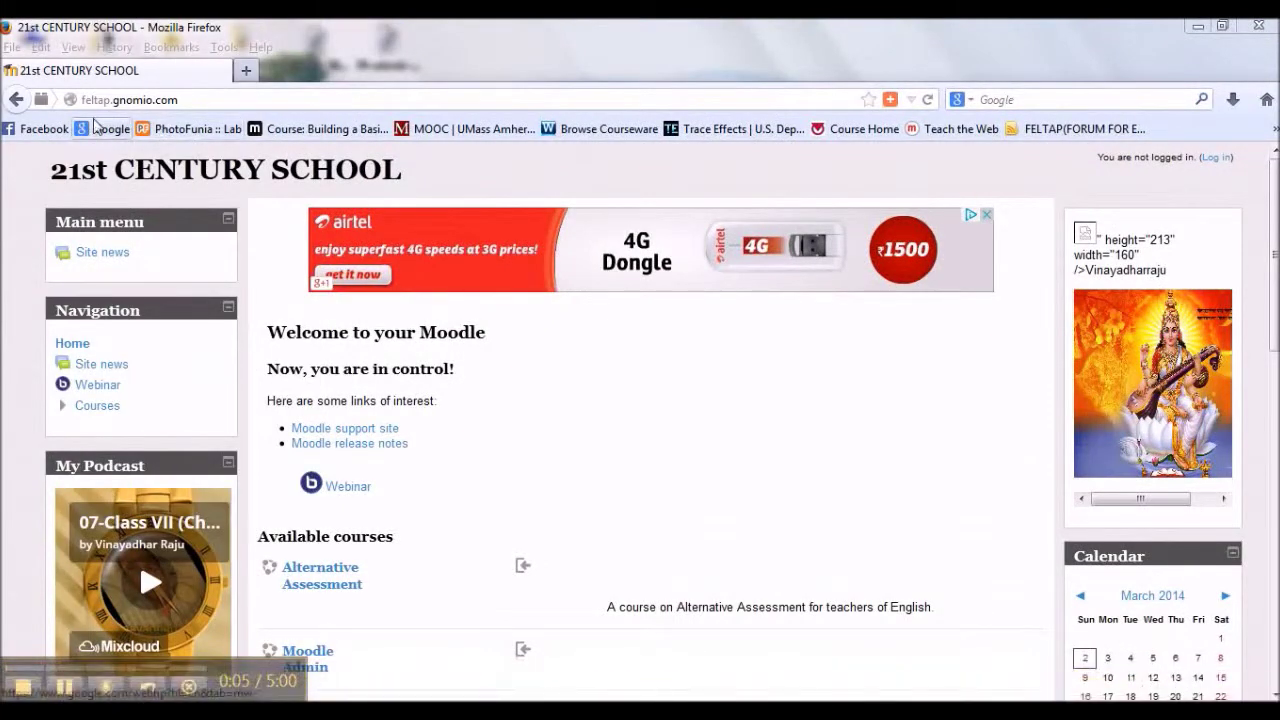
click(82, 100)
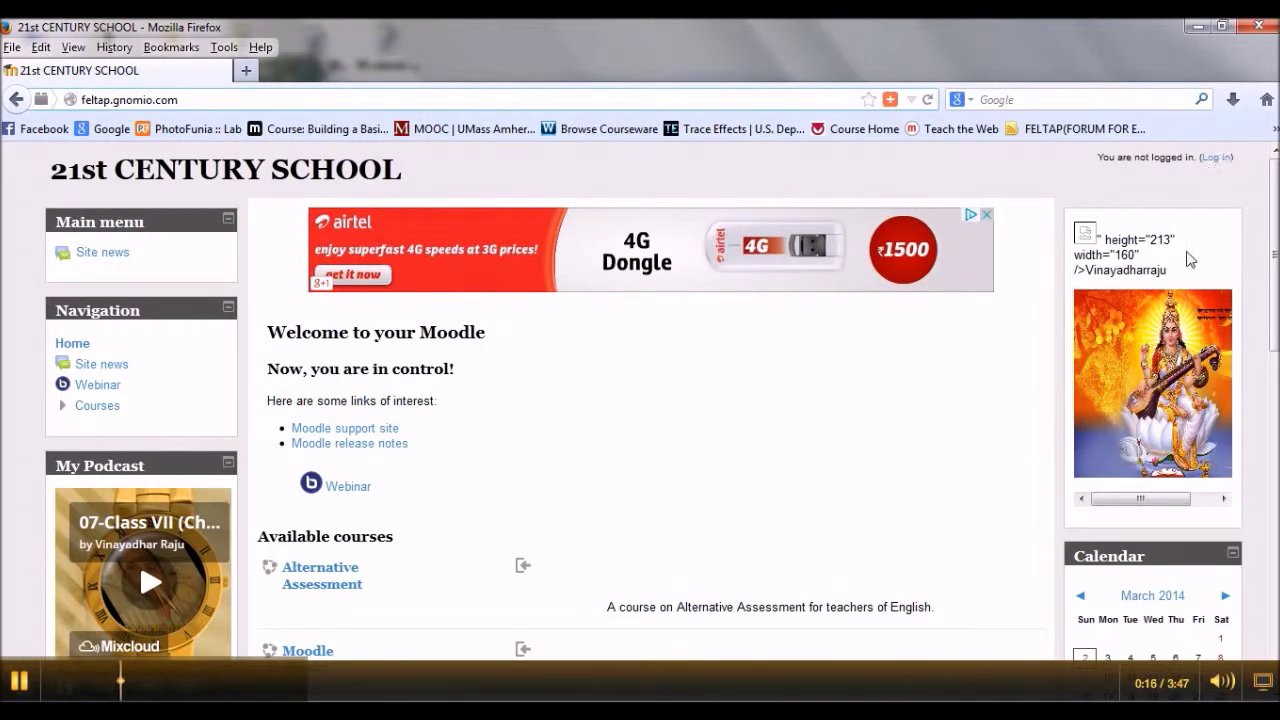
click(1216, 158)
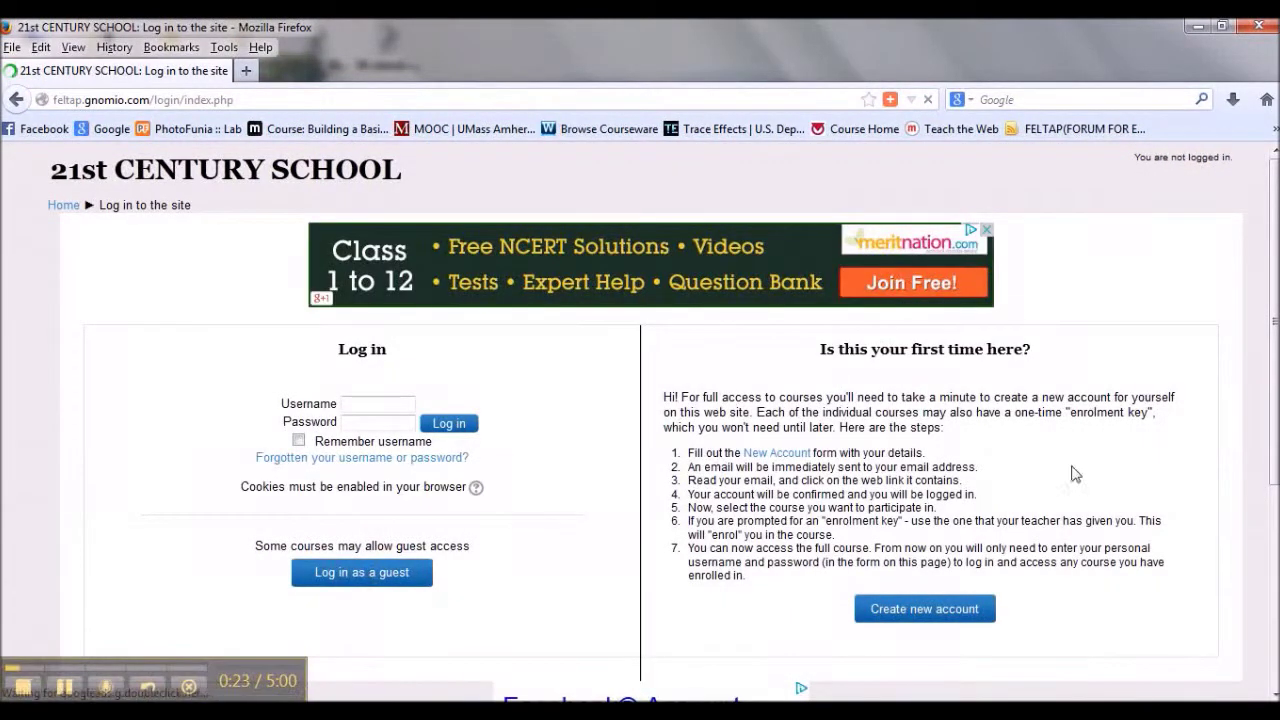
click(923, 610)
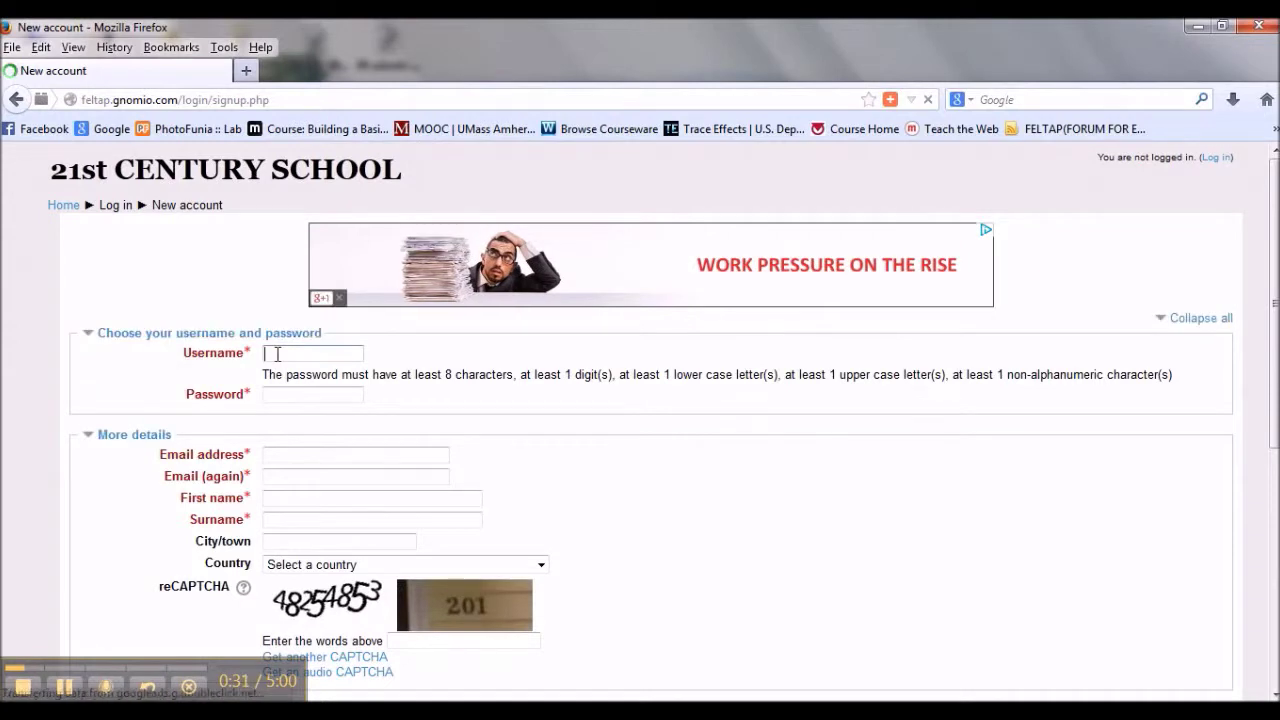
Enter a username and a password in the new account form
click(277, 354)
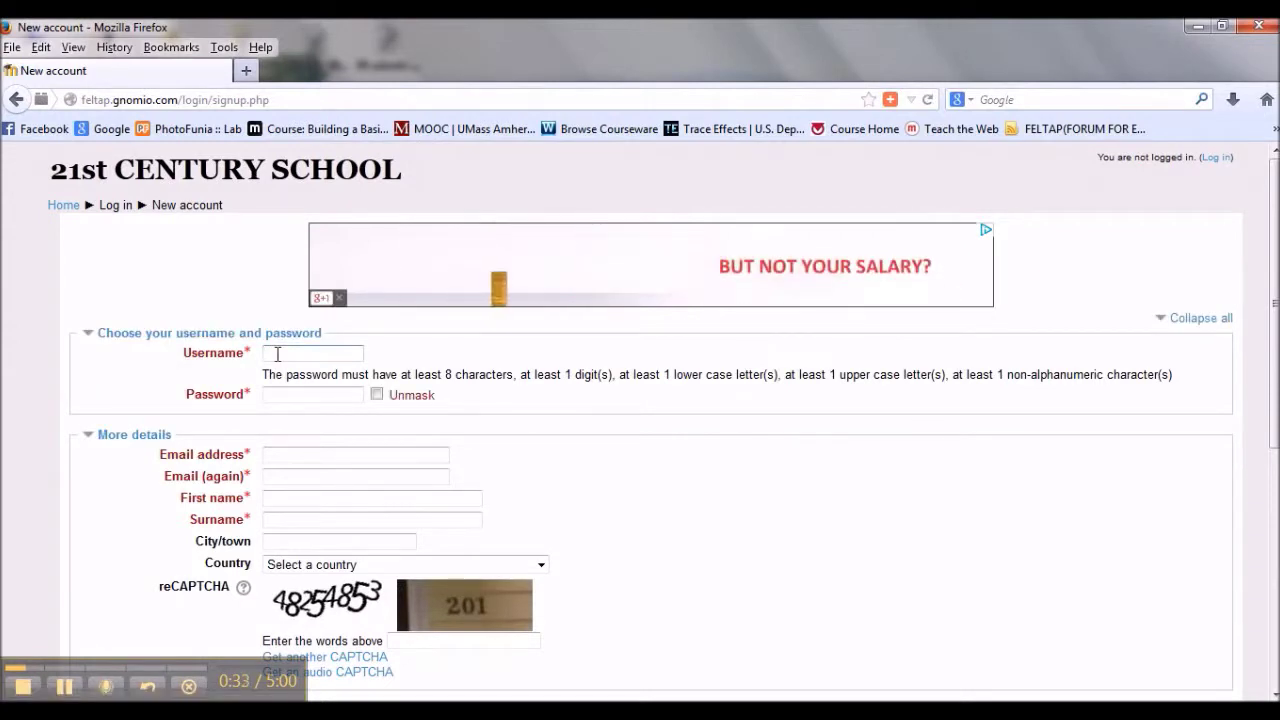
text(raju)
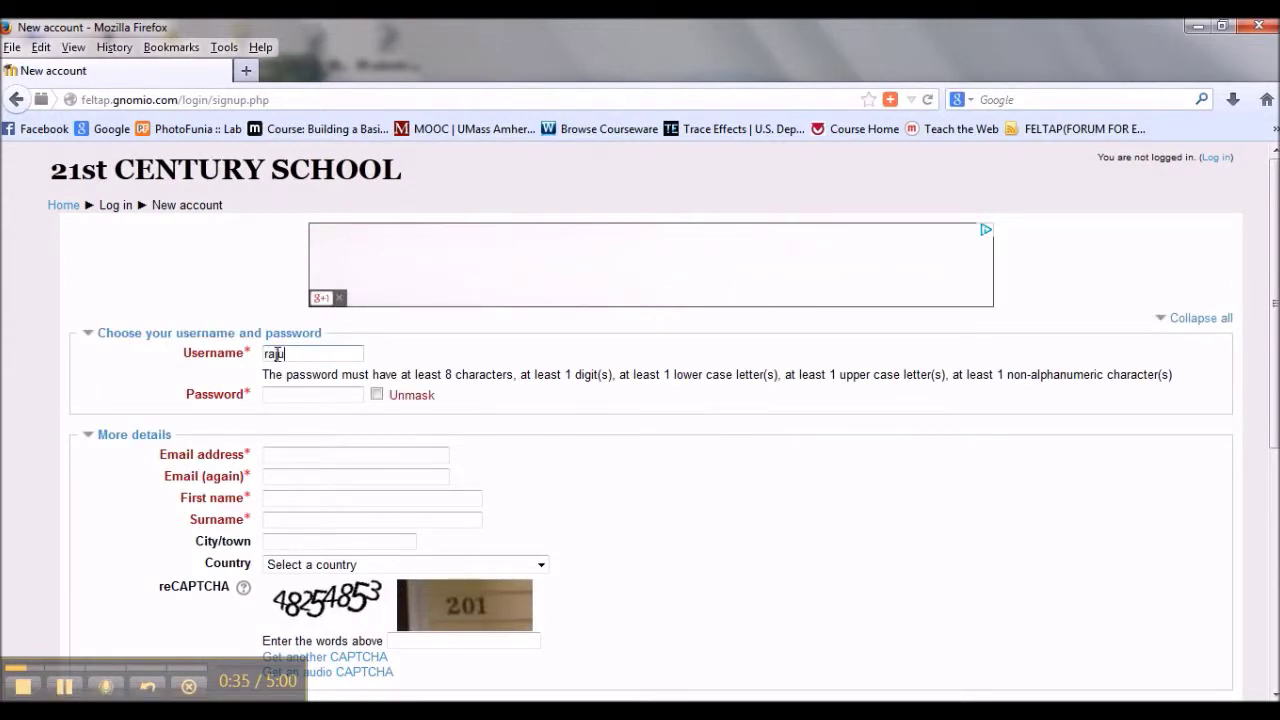
click(275, 394)
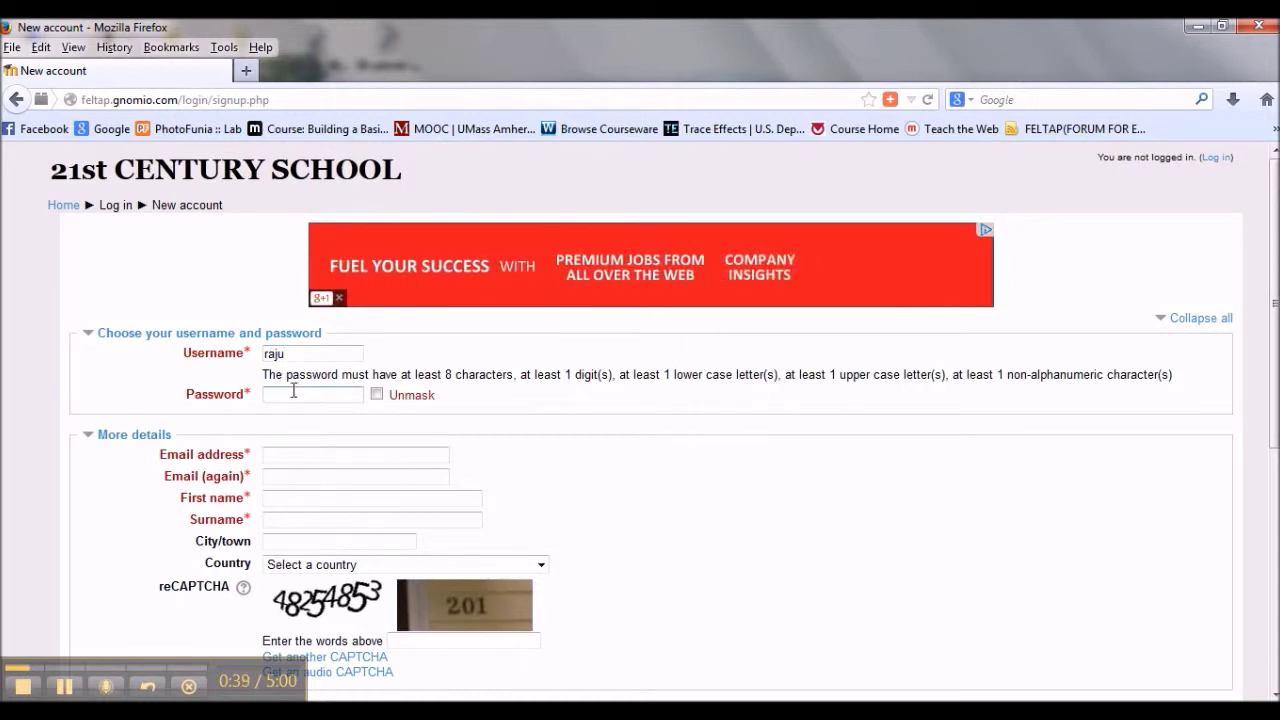
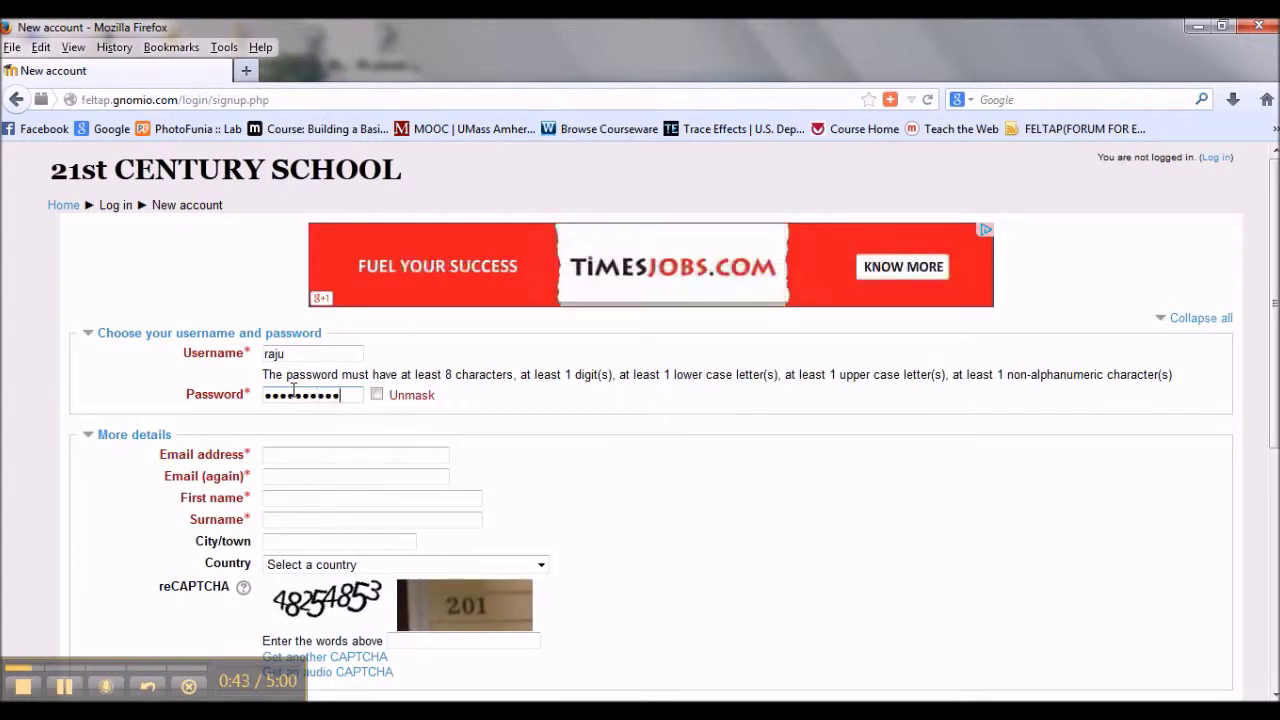
Fill in the email address twice, first name, surname and city on the signup form
click(278, 454)
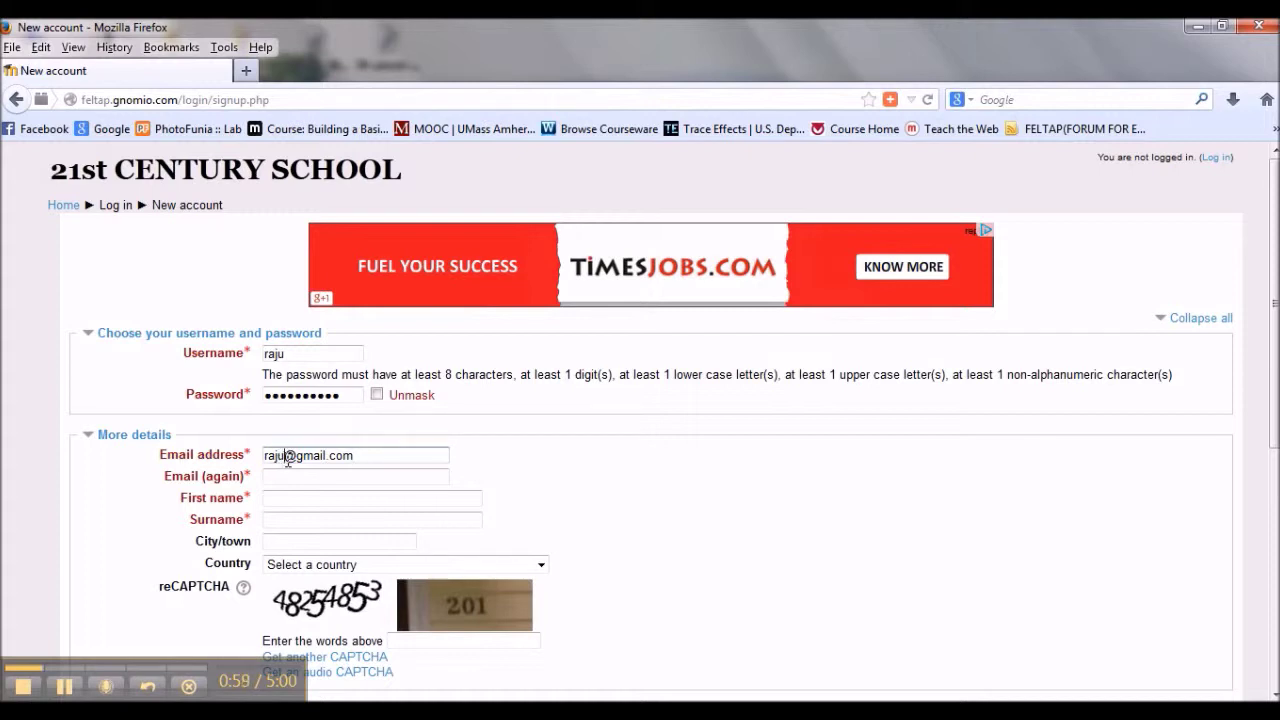
text(22222222222222)
click(274, 481)
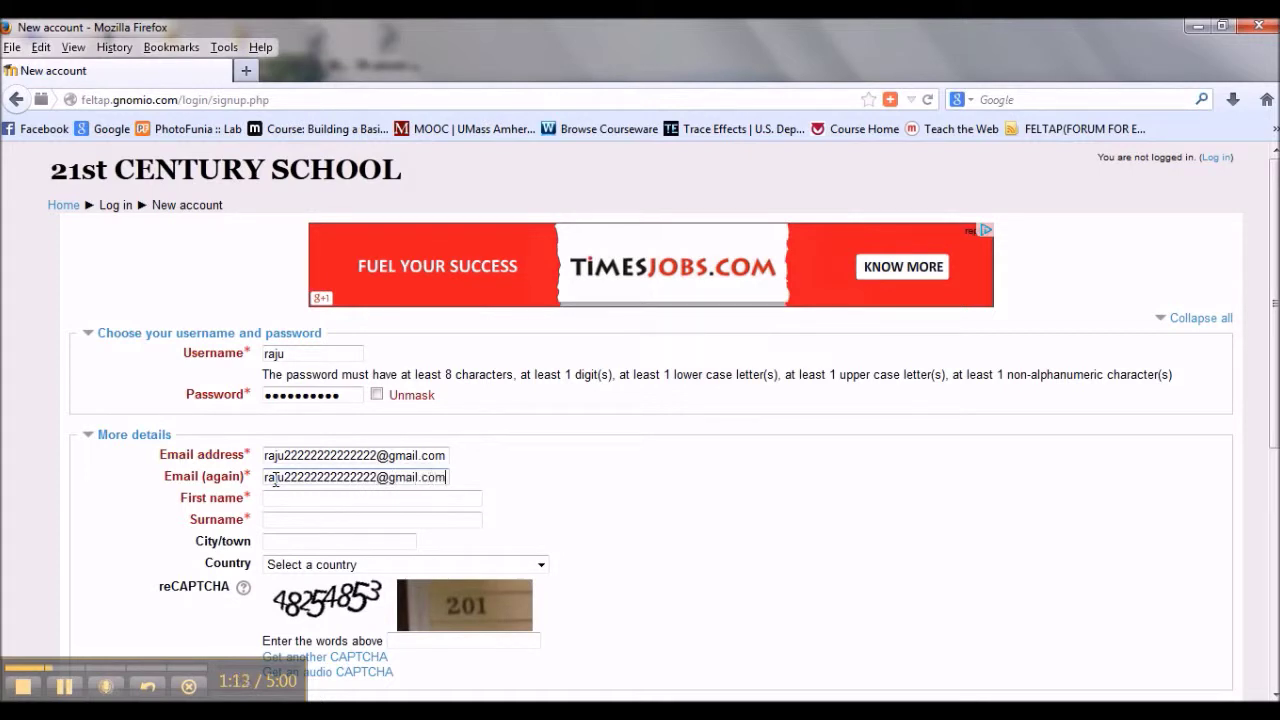
click(275, 503)
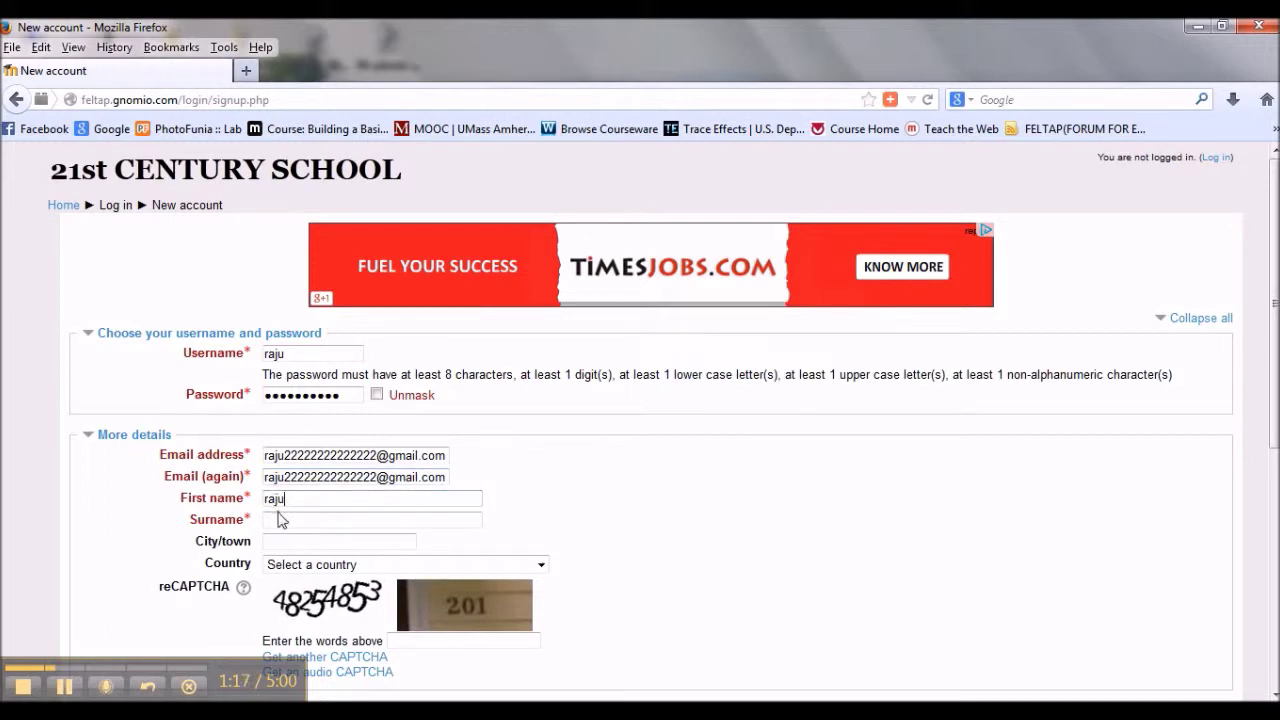
click(278, 518)
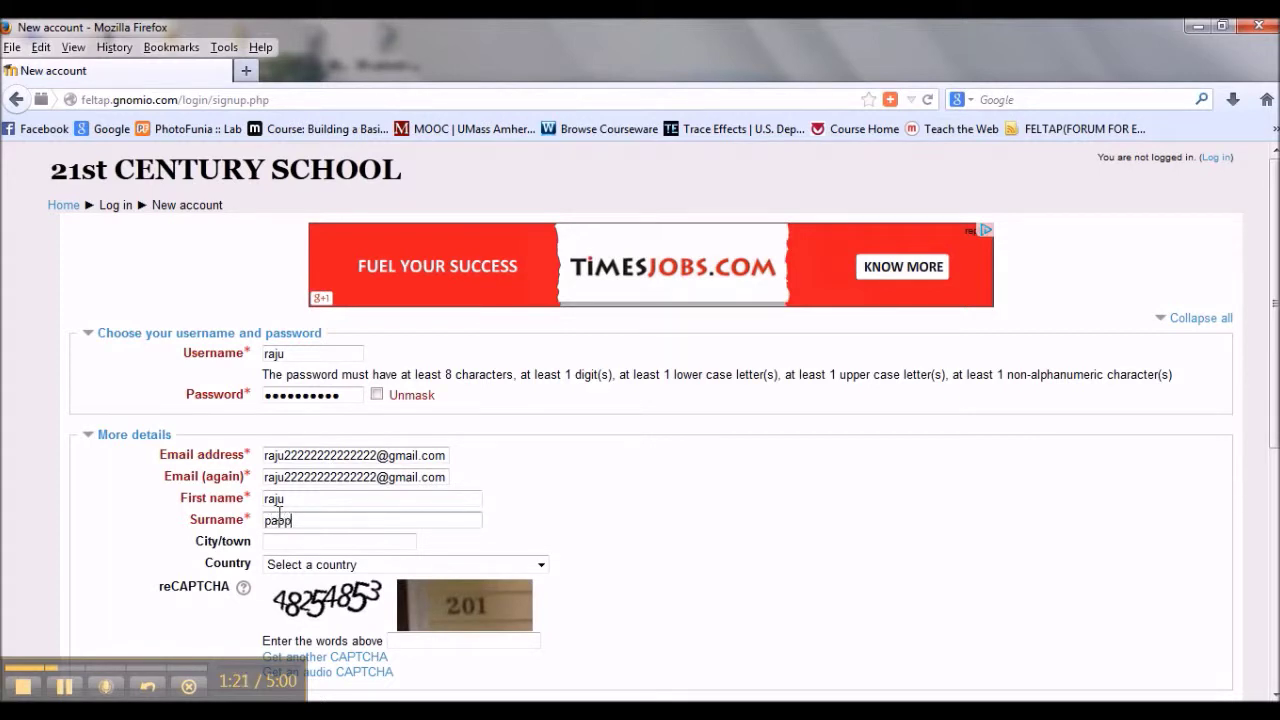
click(286, 540)
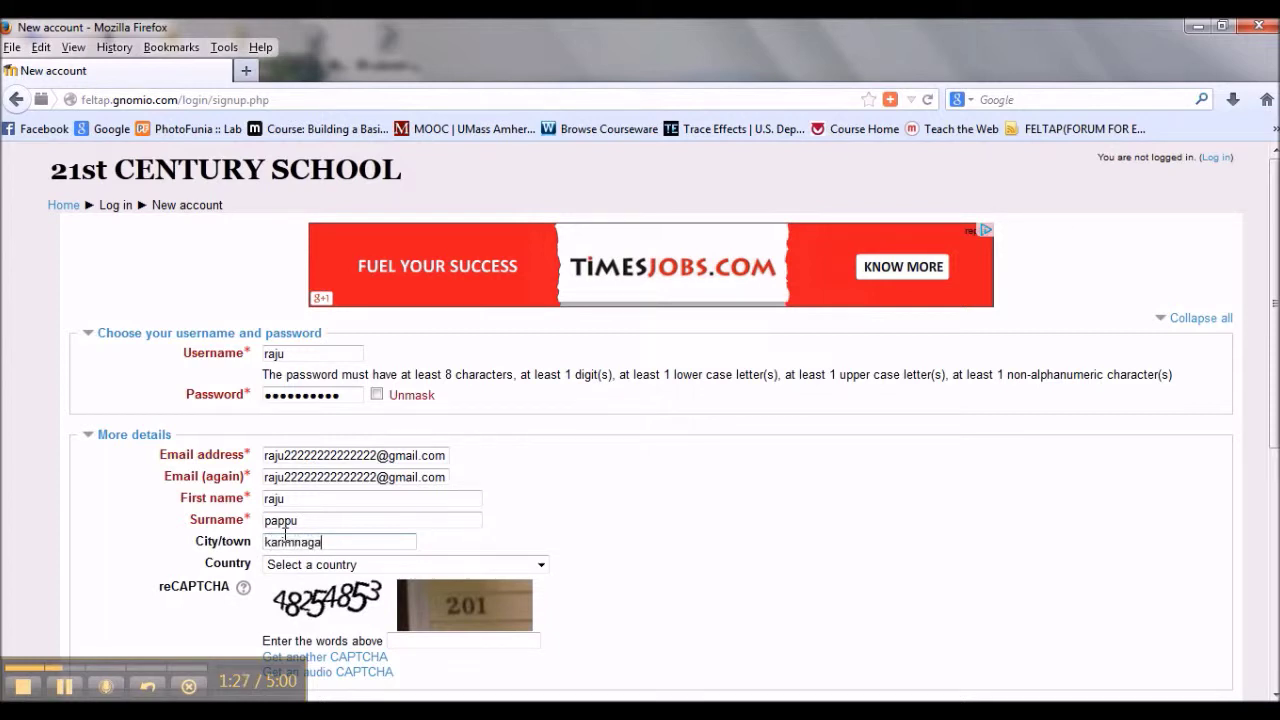
click(541, 565)
Set the signup form's Country to India
scroll(512, 477, down, 3)
scroll(512, 477, down, 20)
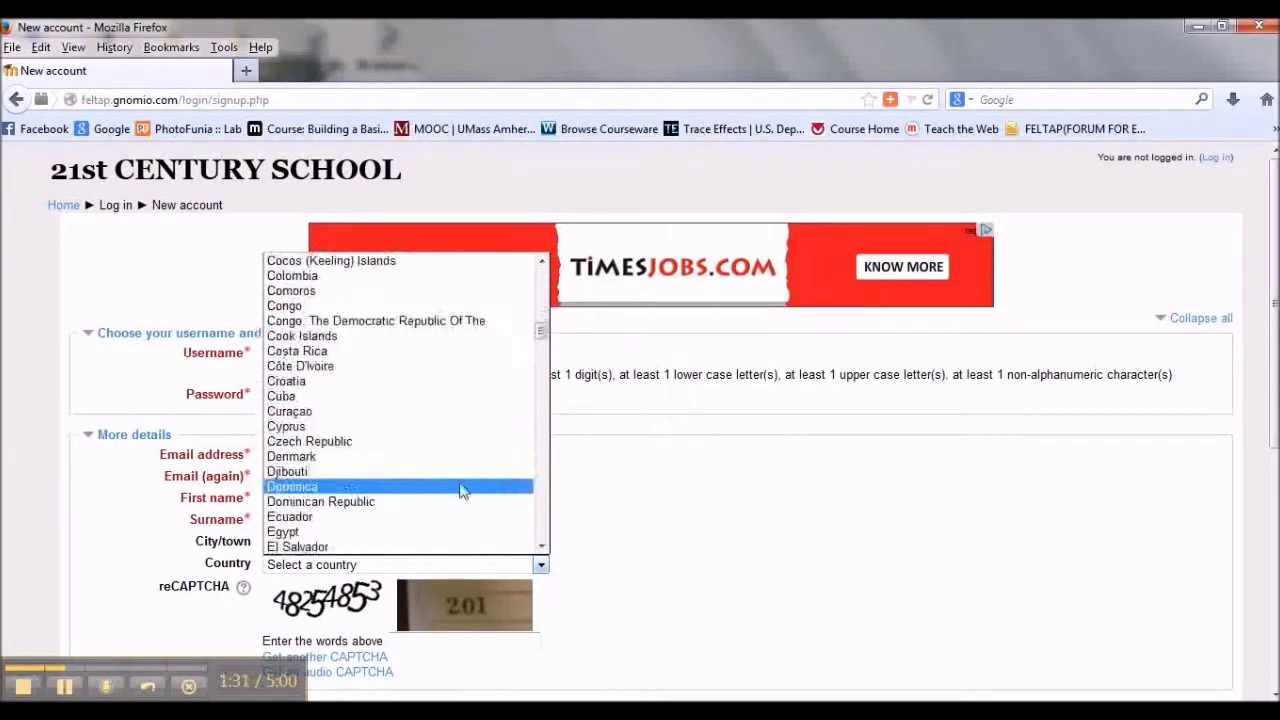
scroll(348, 518, down, 5)
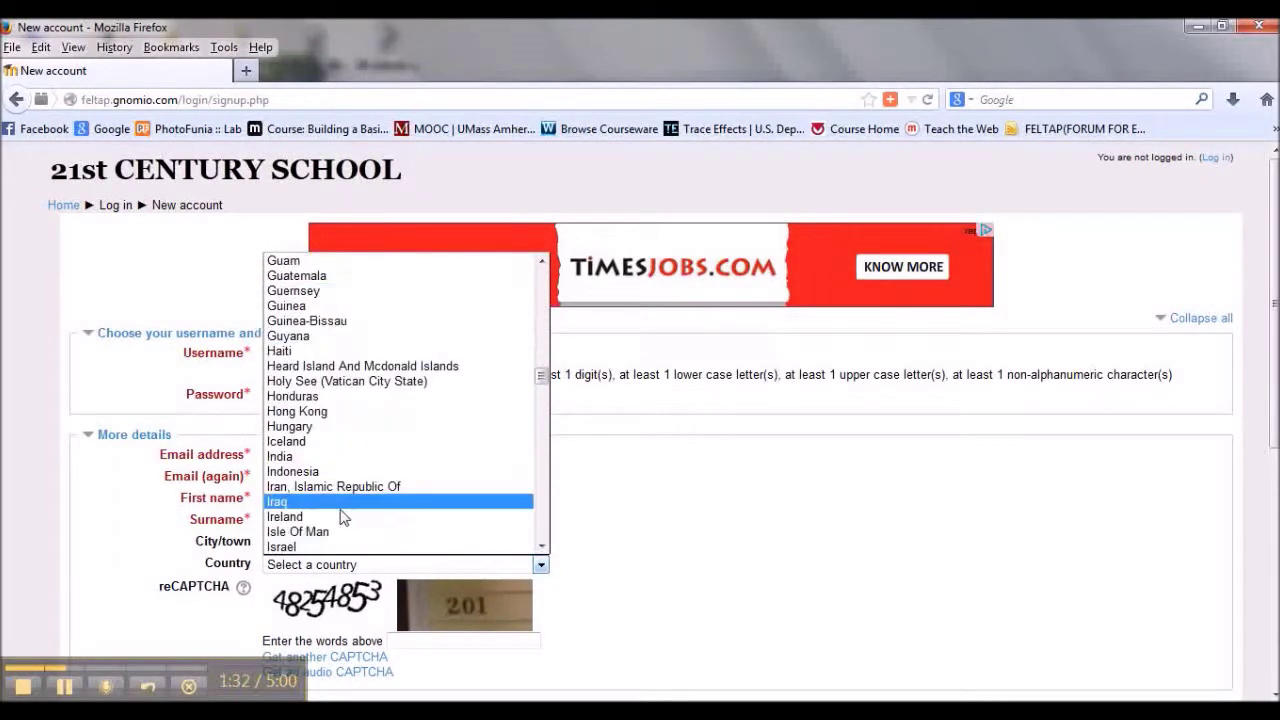
click(330, 458)
Enter the reCAPTCHA answer and submit the new account registration
scroll(651, 569, down, 3)
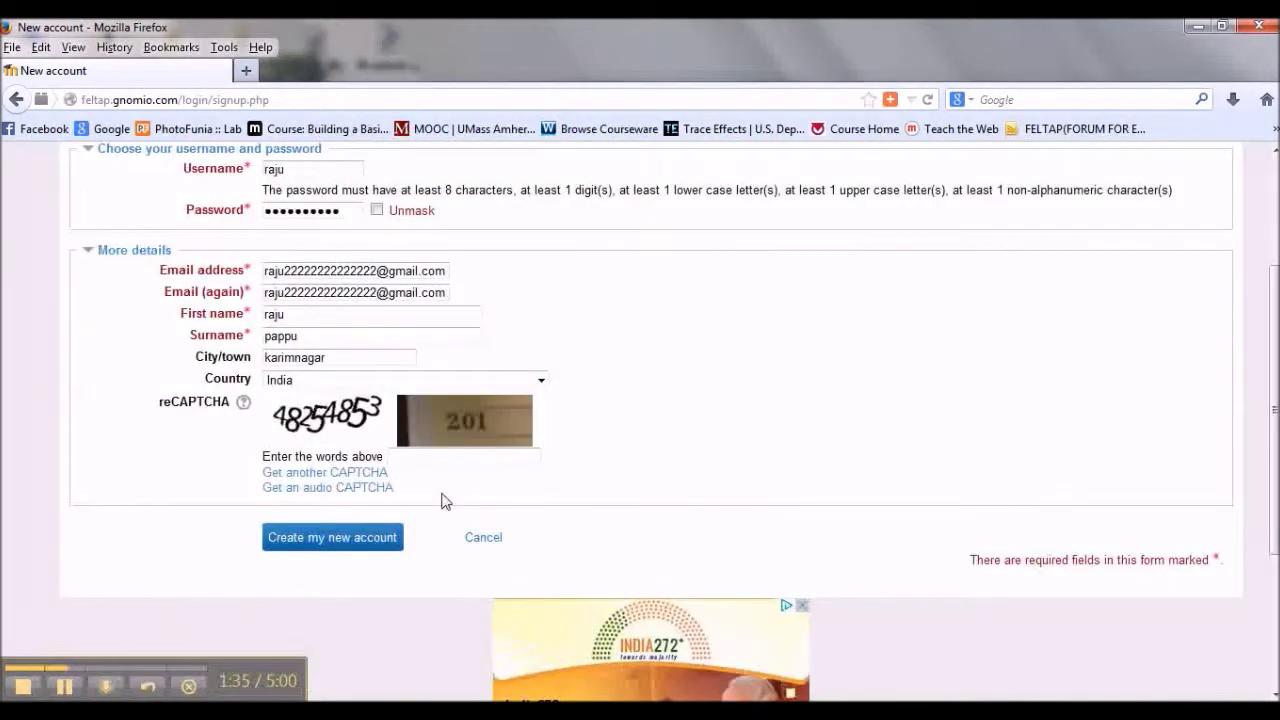
scroll(443, 500, up, 2)
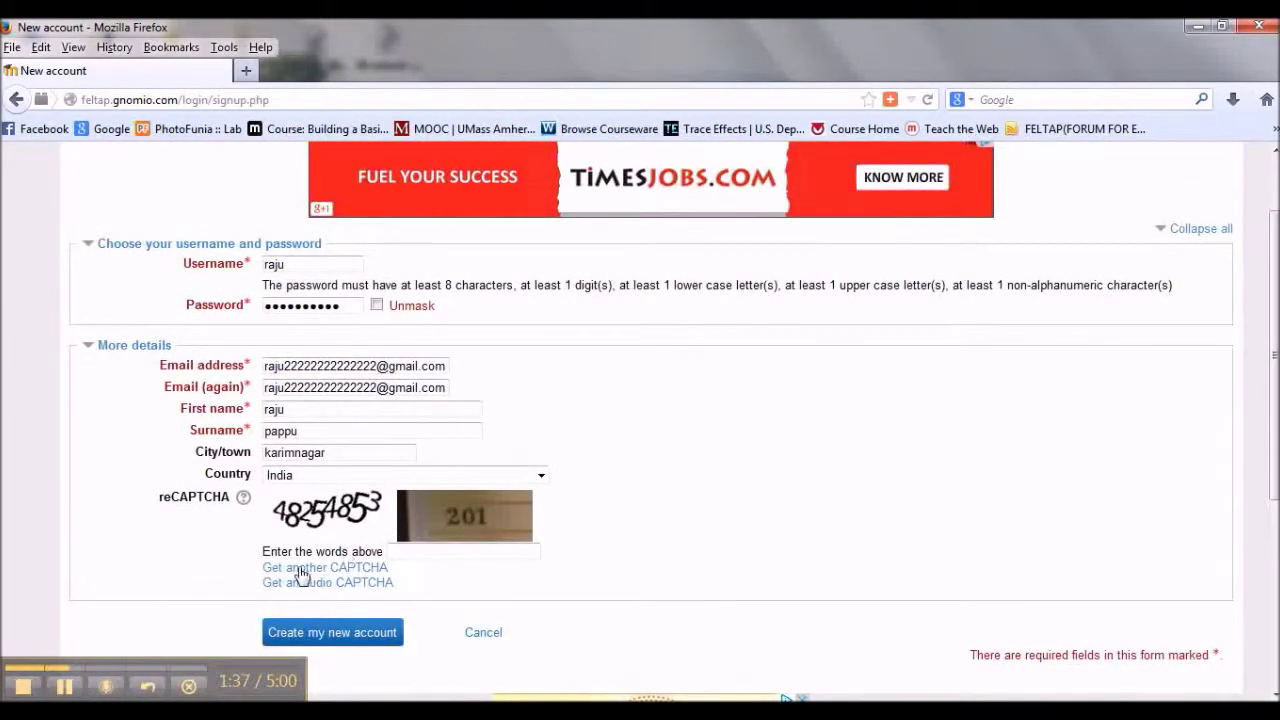
click(419, 552)
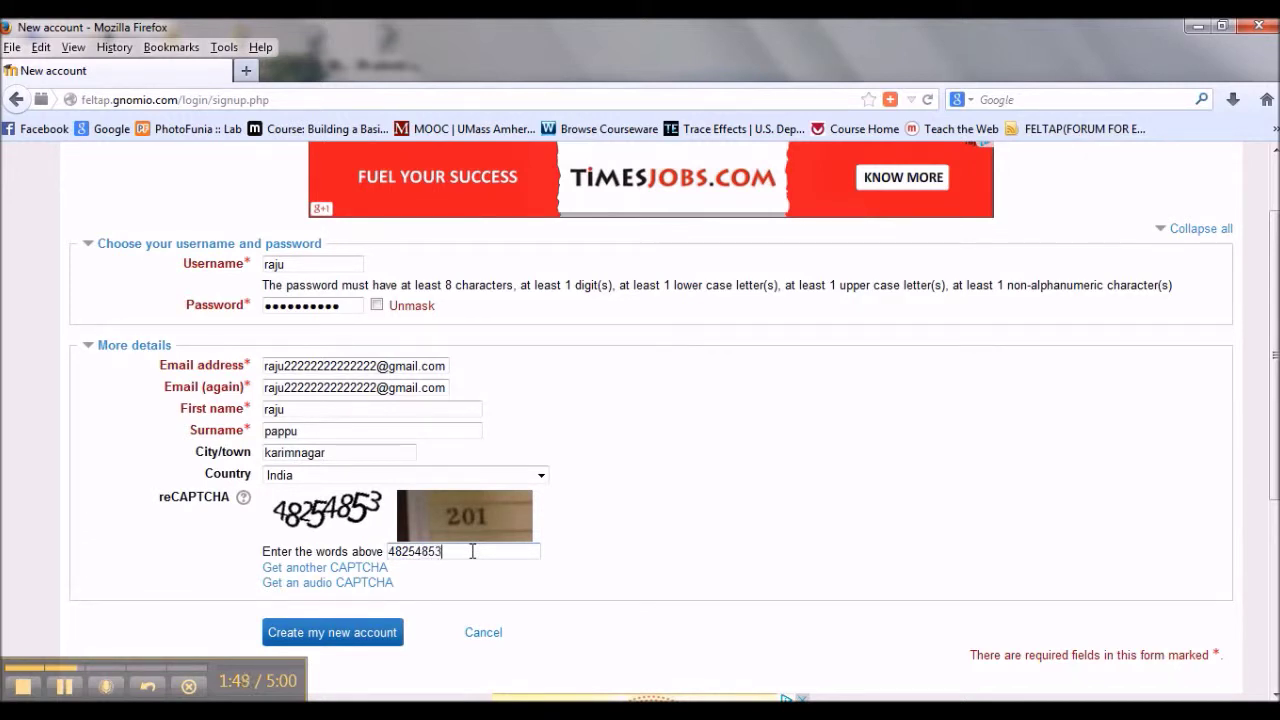
click(323, 636)
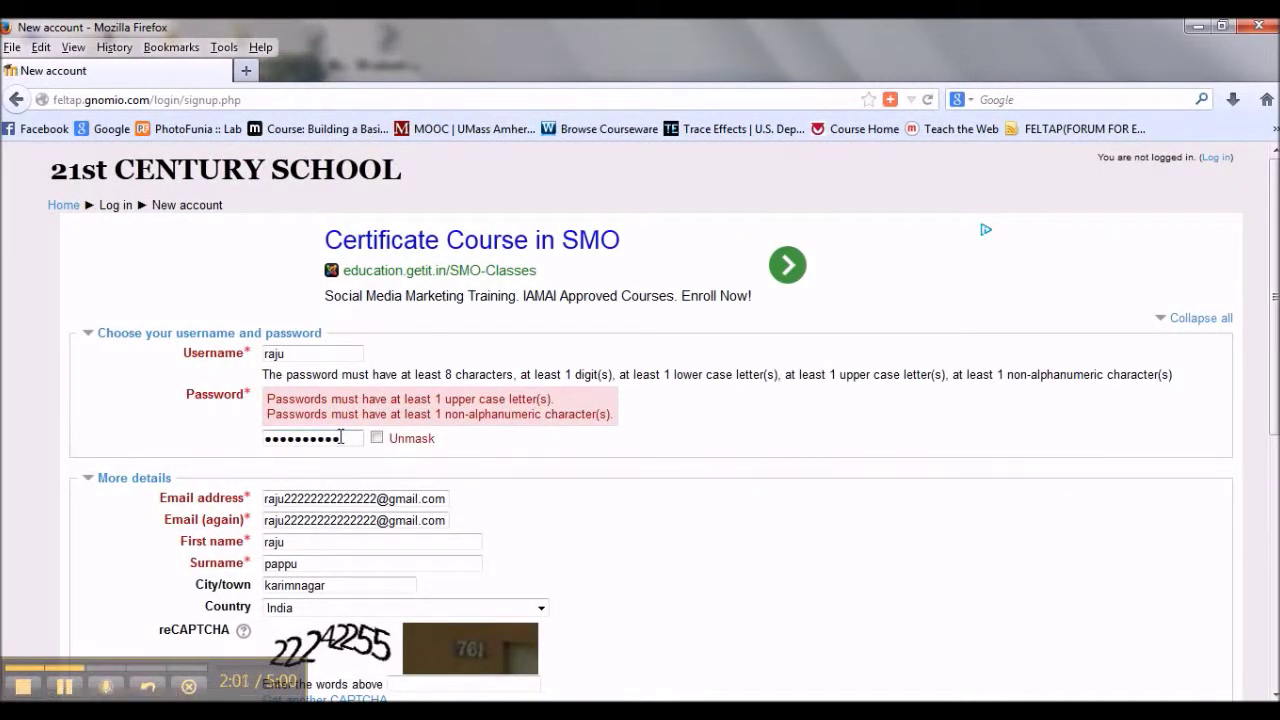
Resubmit the rejected signup form, then go back to the log-in page
key(Return)
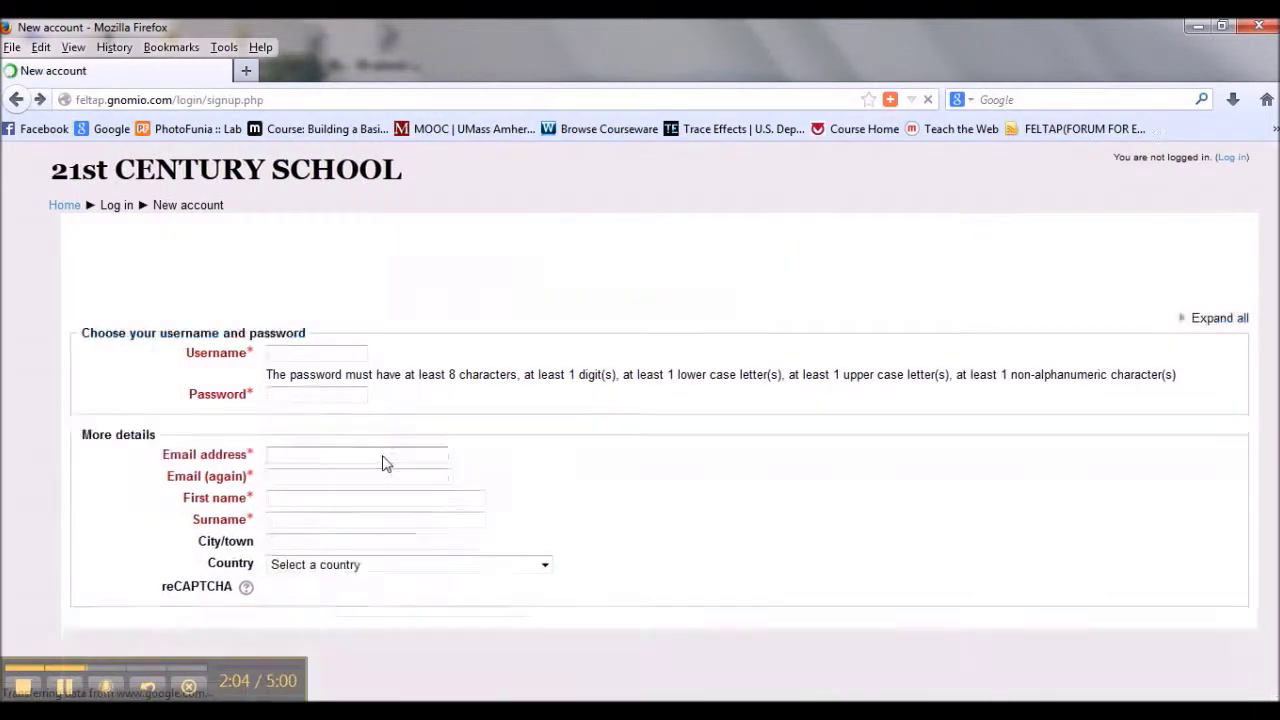
scroll(390, 440, down, 2)
scroll(507, 405, down, 5)
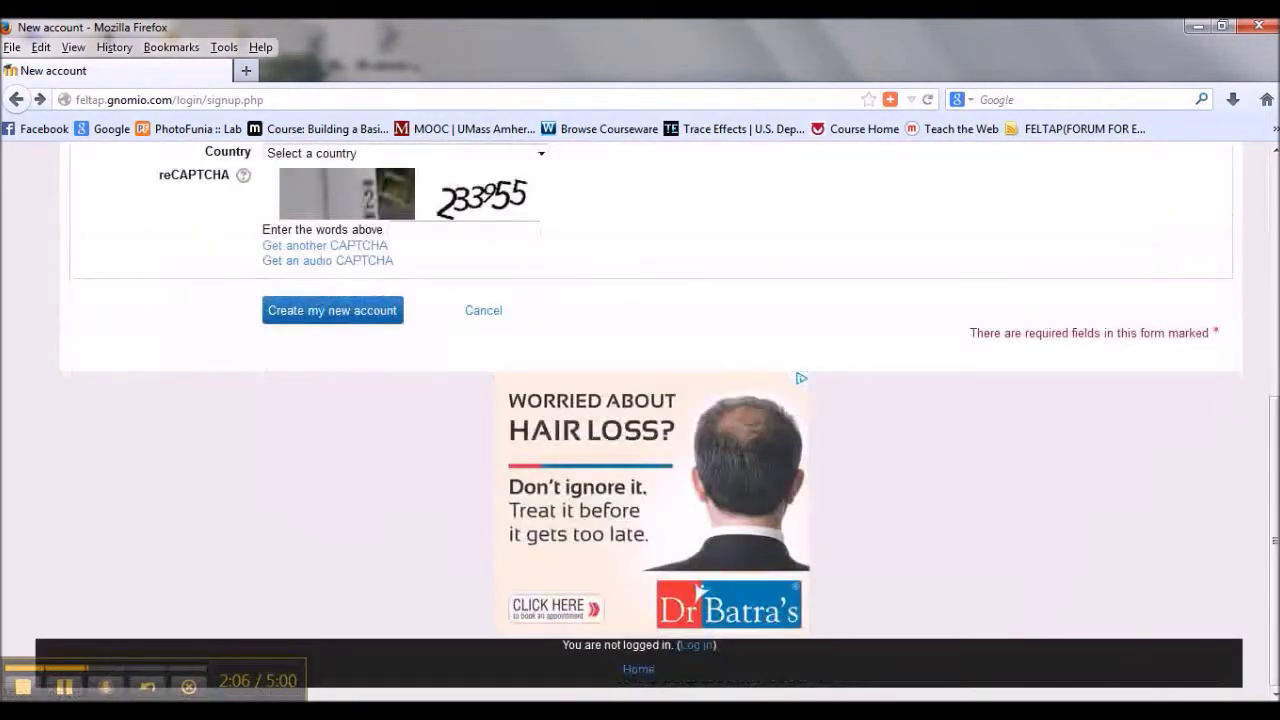
click(64, 686)
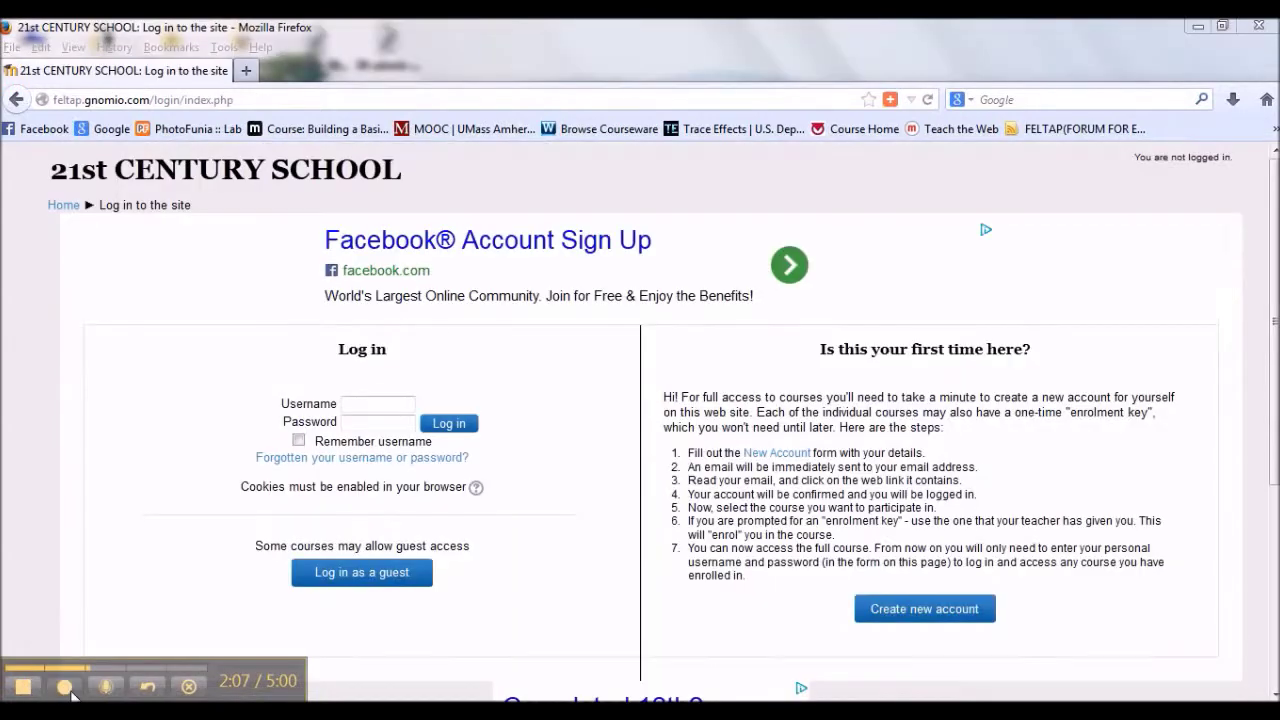
Log in to 21st CENTURY SCHOOL using the browser's saved username and password
click(69, 688)
click(361, 405)
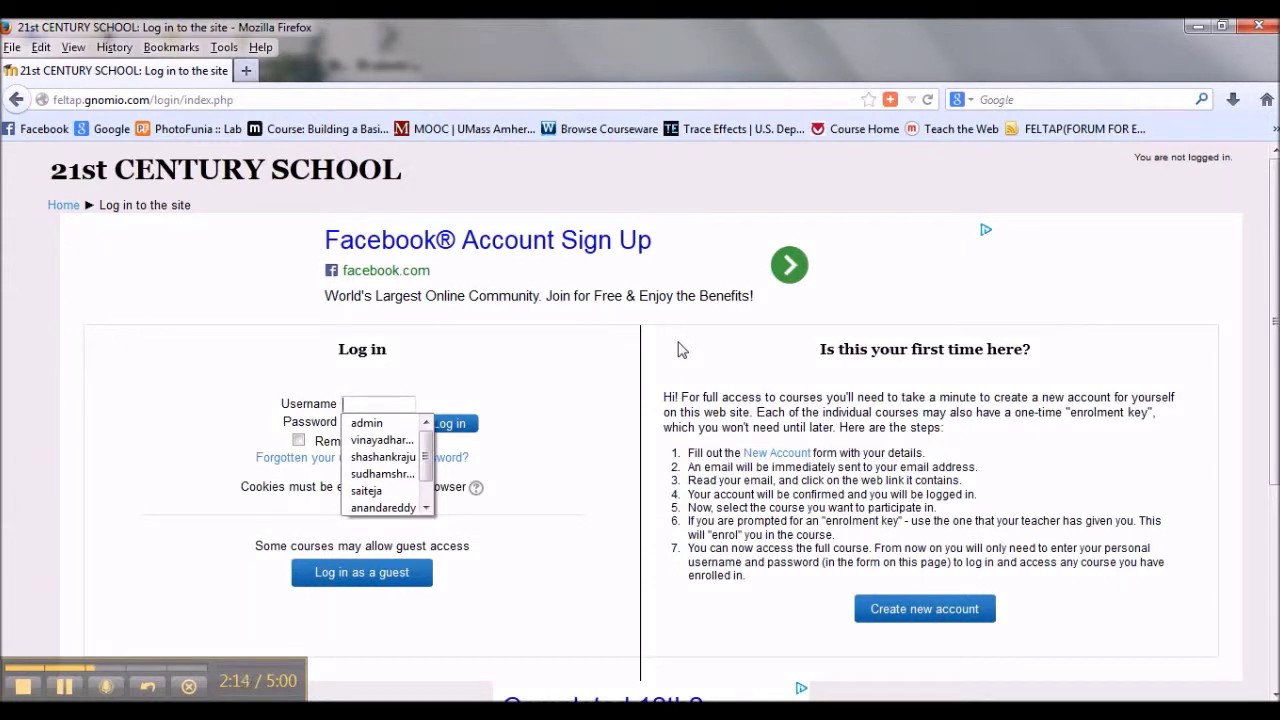
text(v)
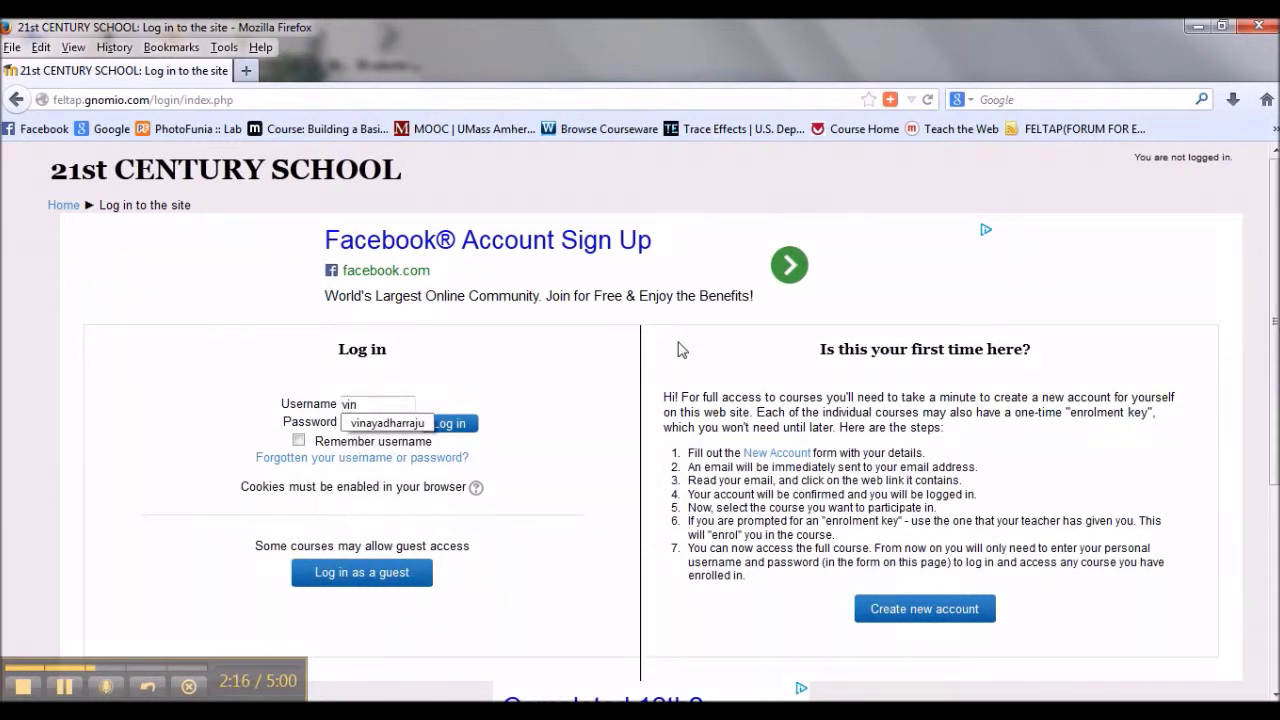
text(in)
key(Down)
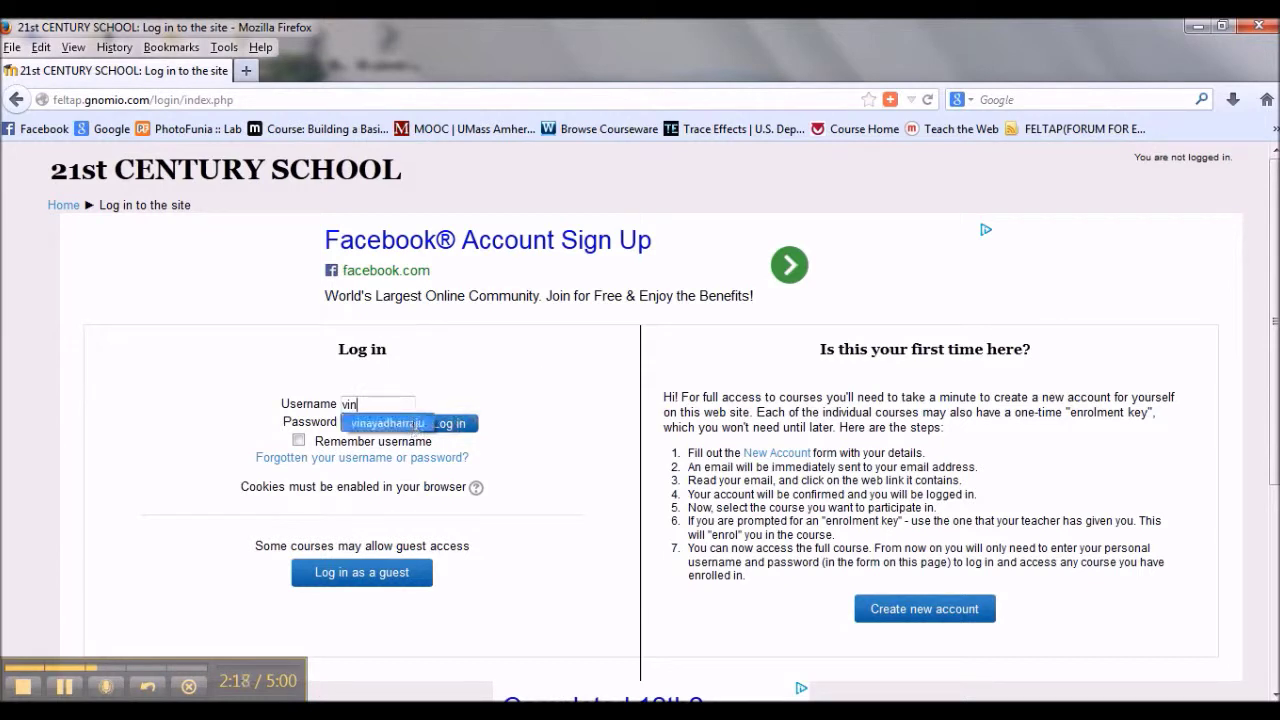
key(Return)
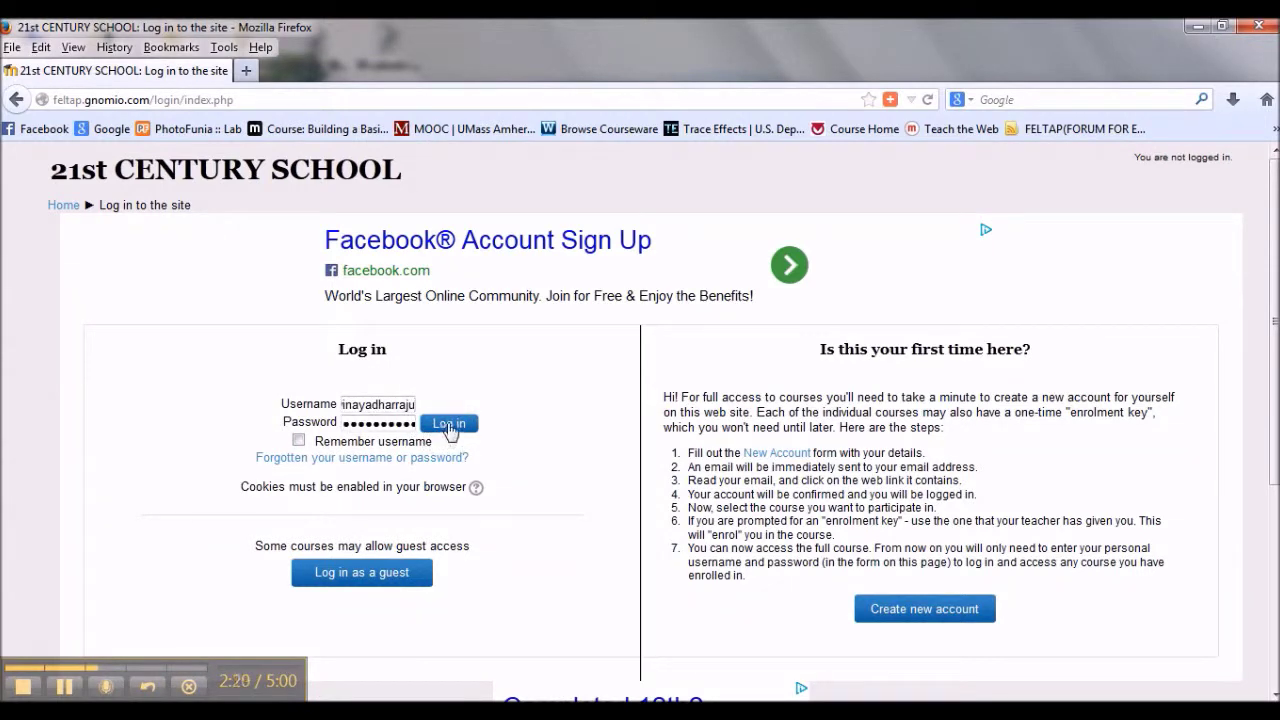
click(449, 424)
scroll(688, 376, down, 1)
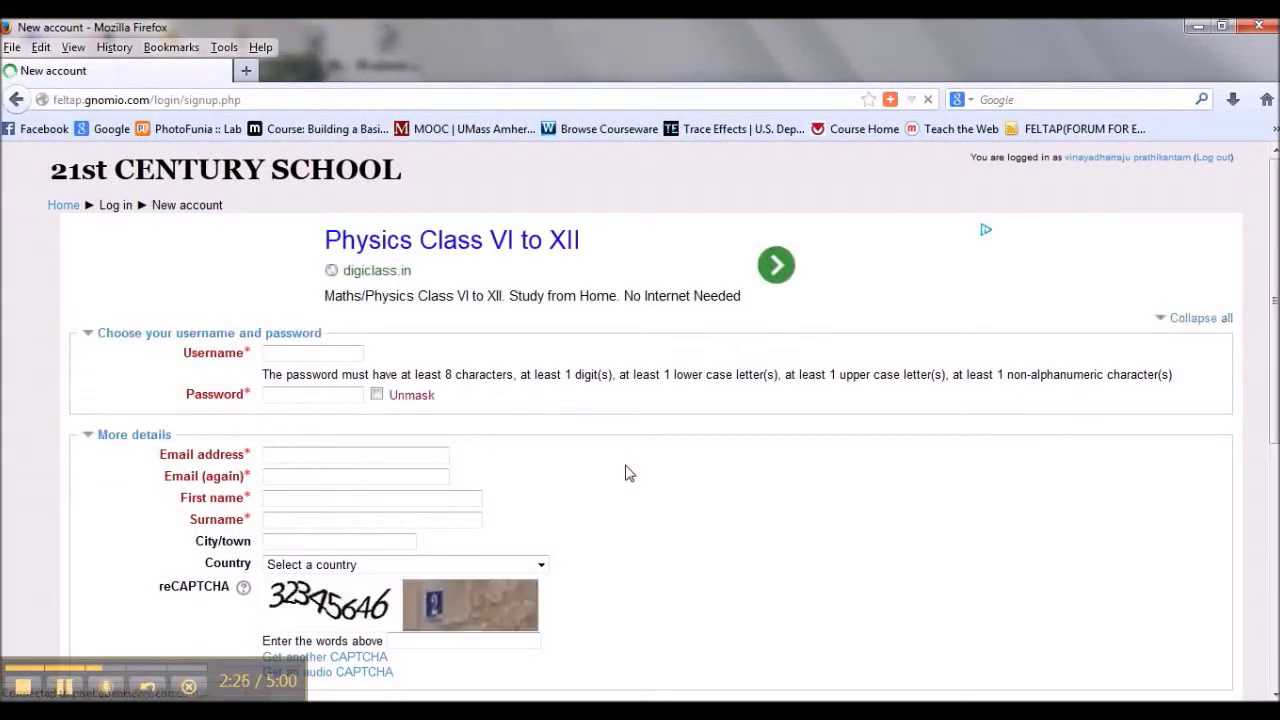
Return to the front page and open My courses from the Navigation block
click(8, 104)
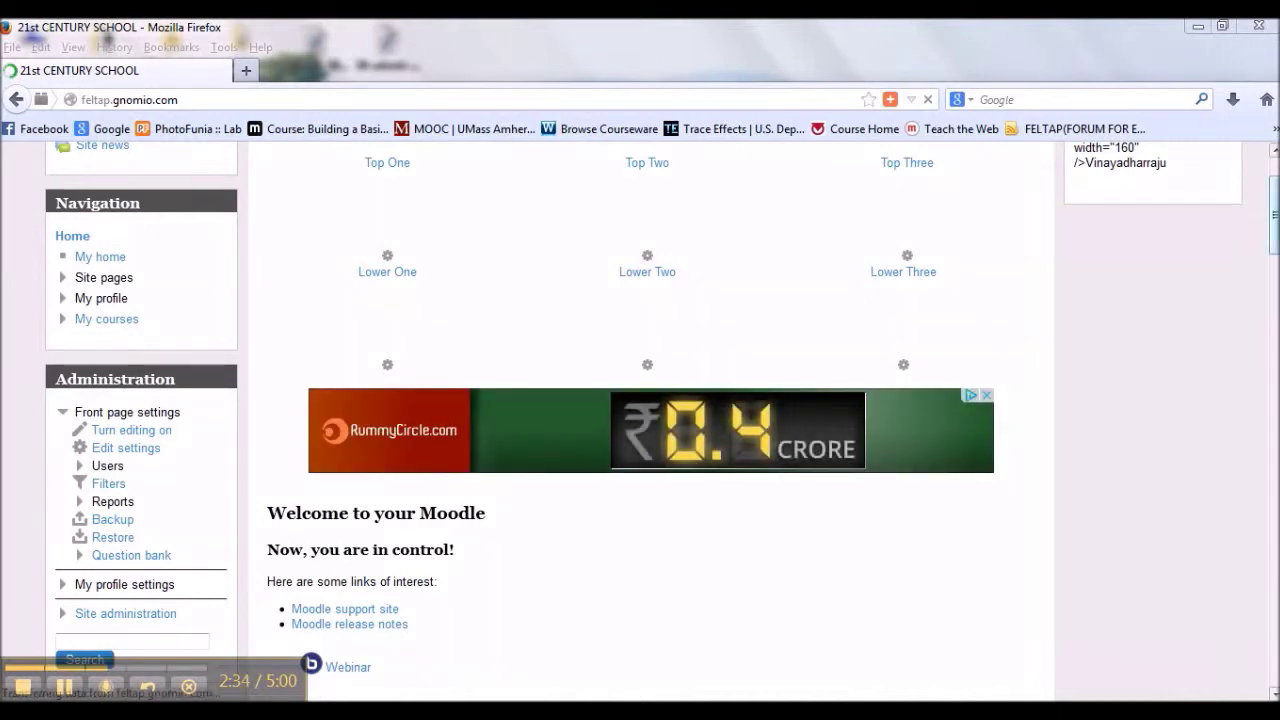
scroll(1275, 152, up, 2)
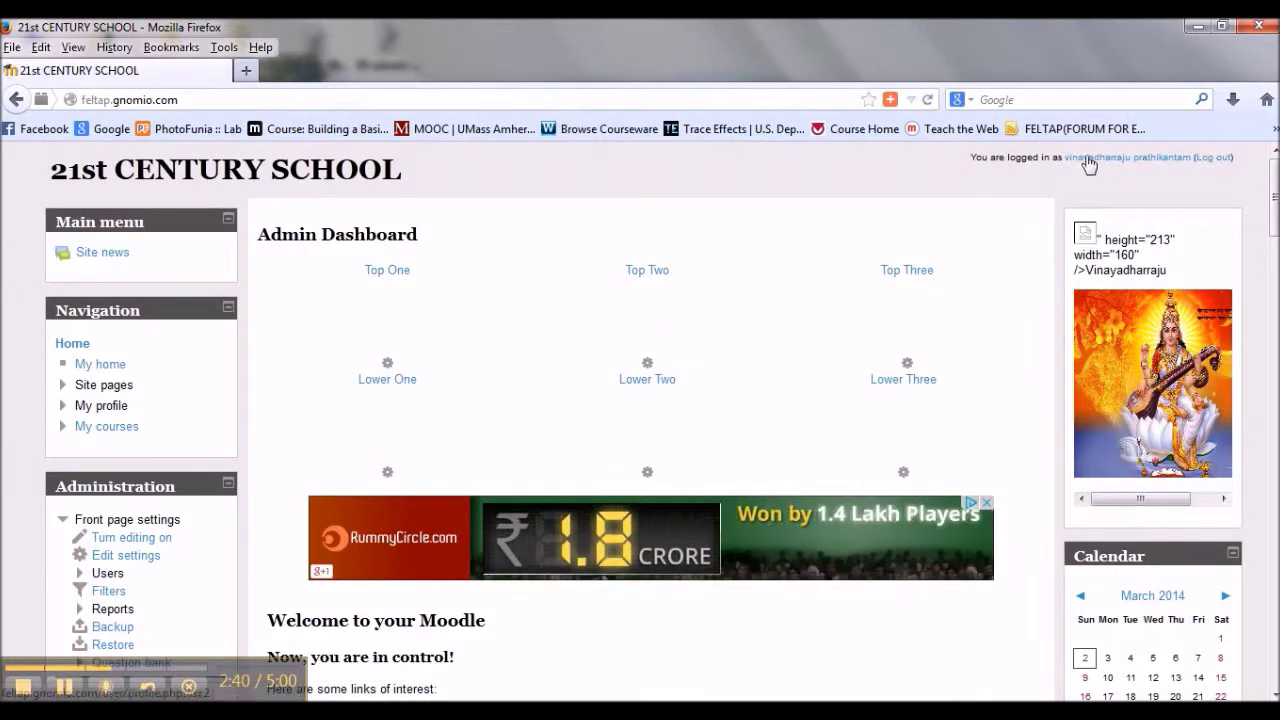
scroll(180, 320, down, 2)
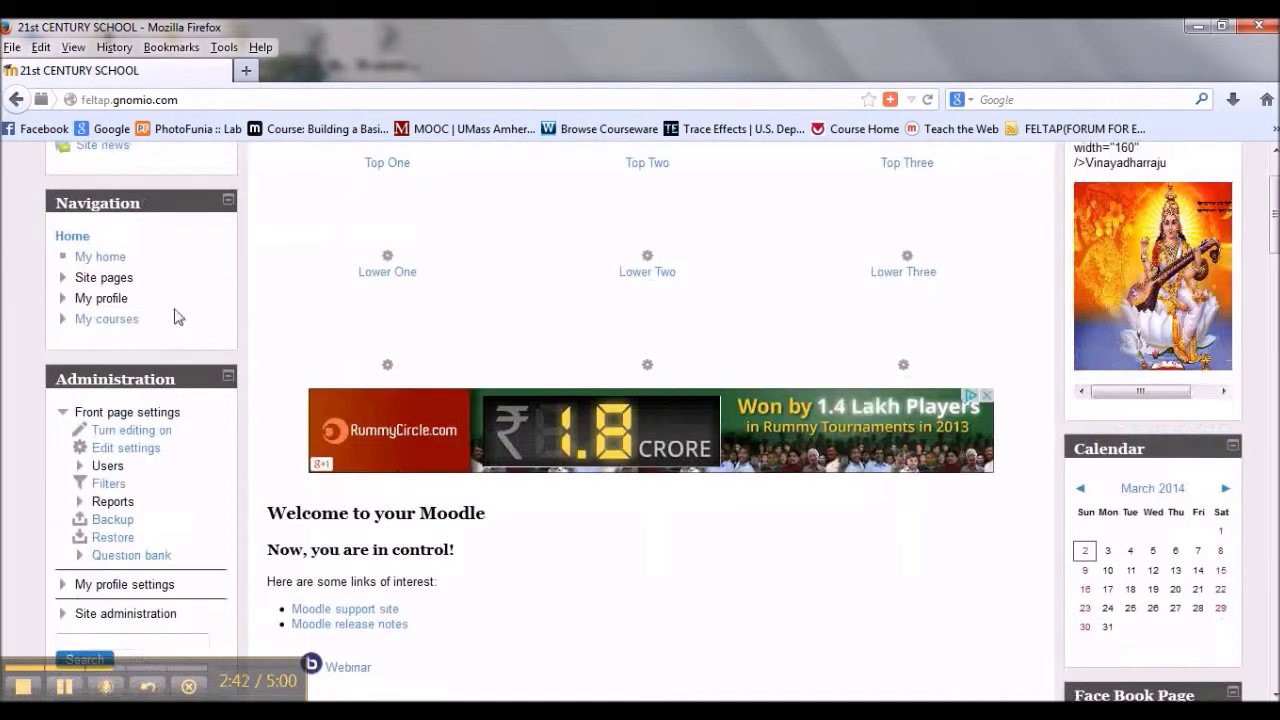
click(107, 318)
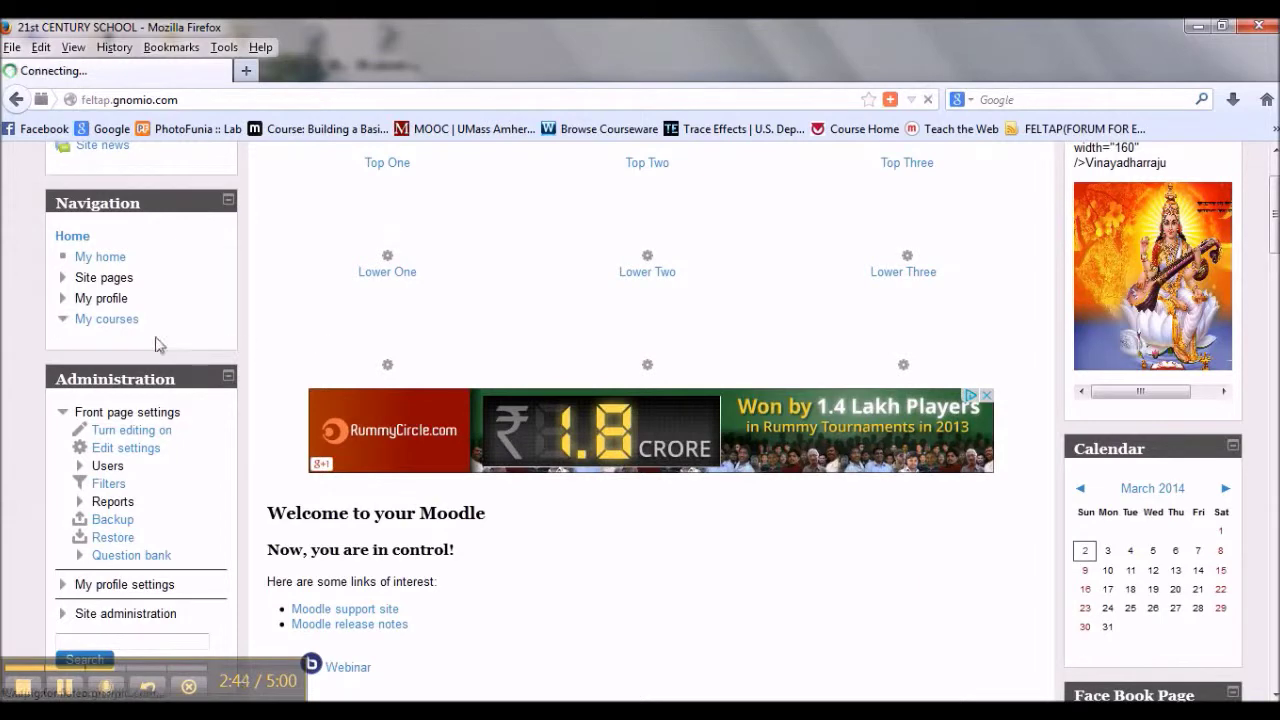
Review the course overview and open the Forum for English Language Teachers course
scroll(477, 316, down, 4)
scroll(671, 477, down, 6)
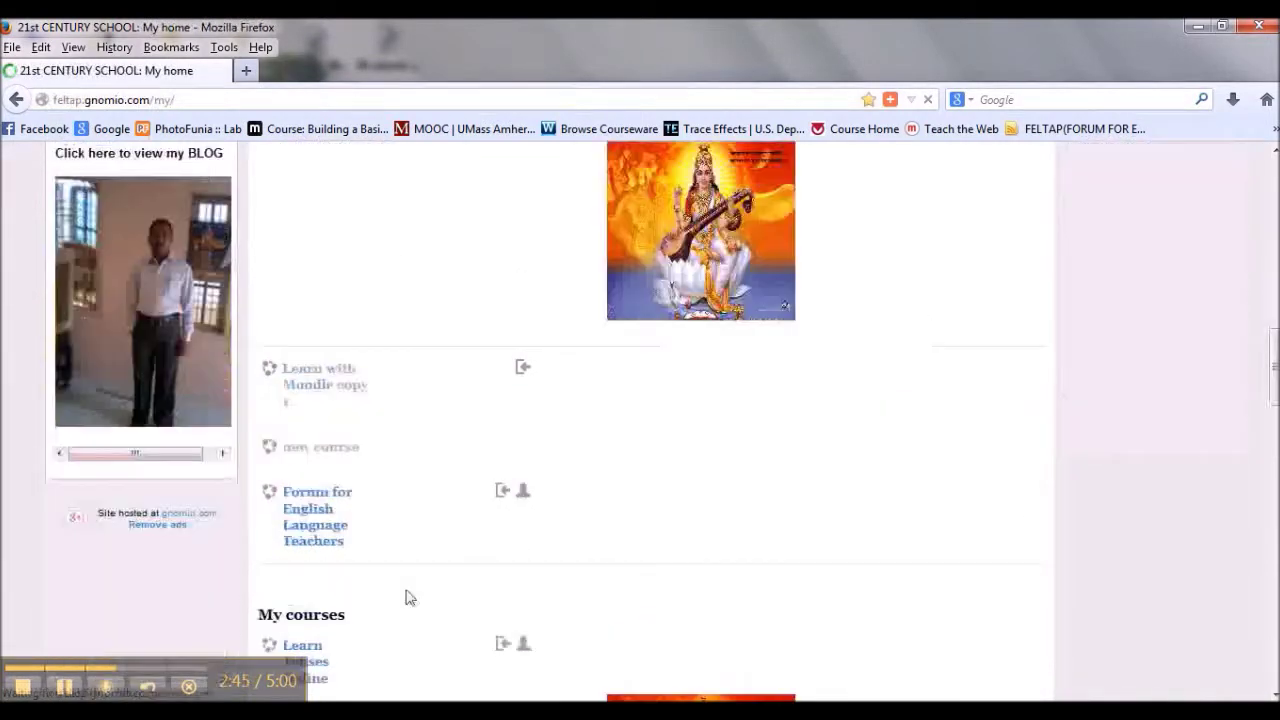
scroll(429, 606, up, 3)
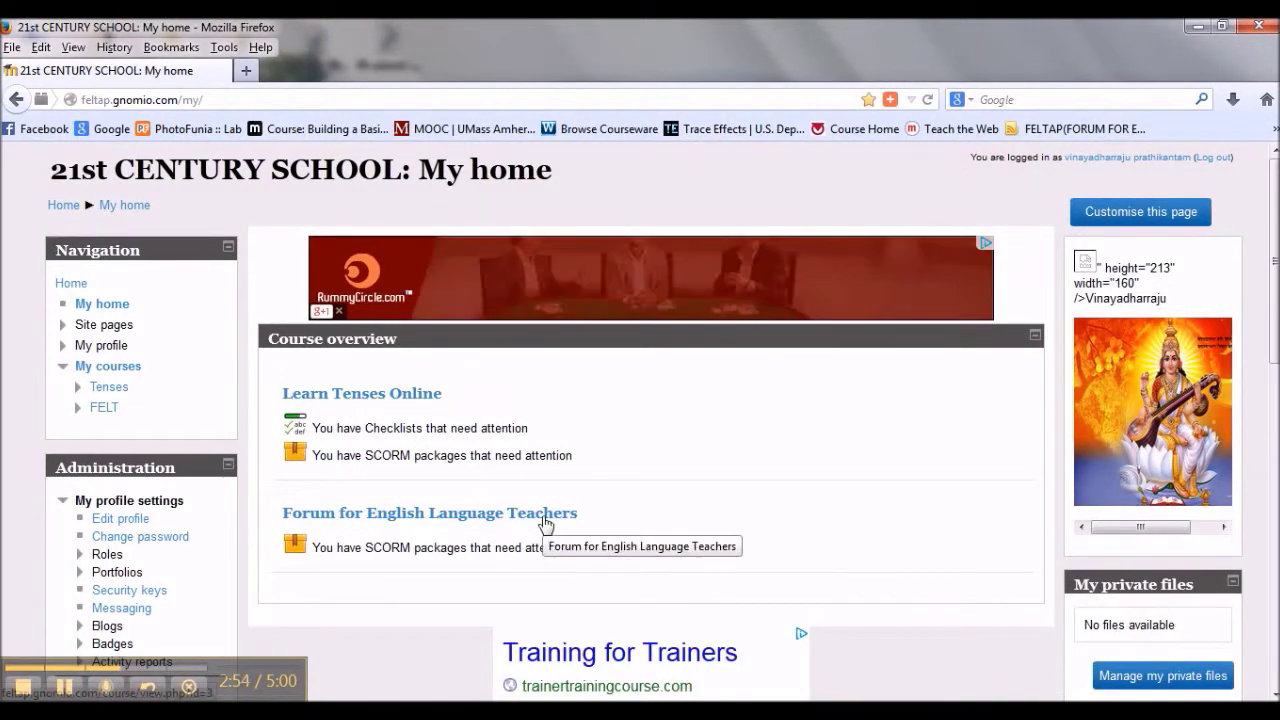
click(450, 514)
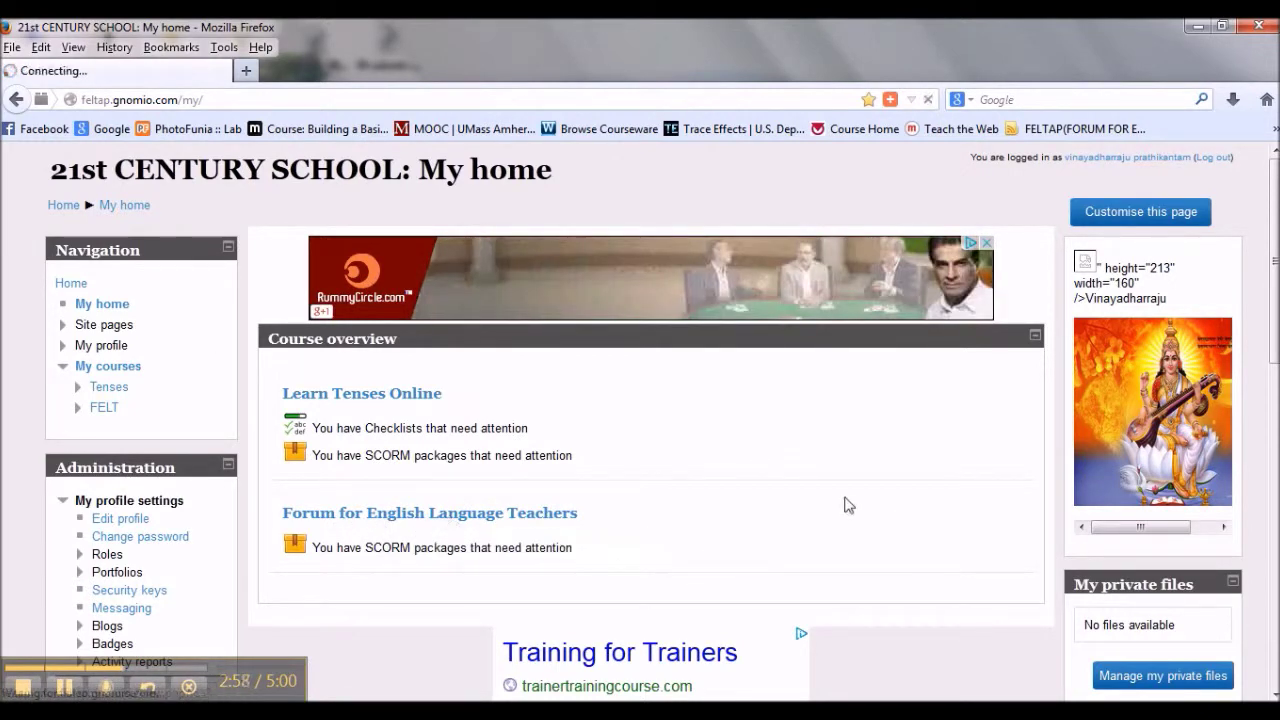
Browse the forum course's Tools of Evaluation banner and posts, then expand My profile
scroll(832, 483, down, 3)
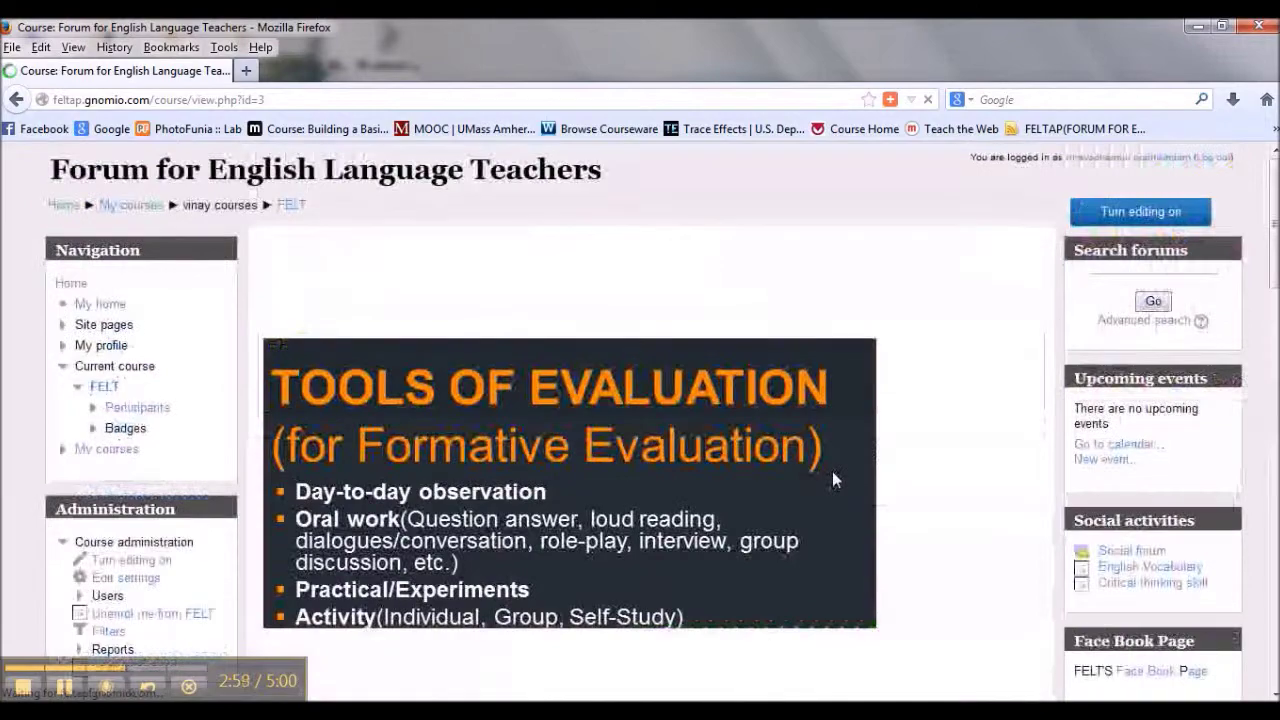
scroll(690, 464, down, 8)
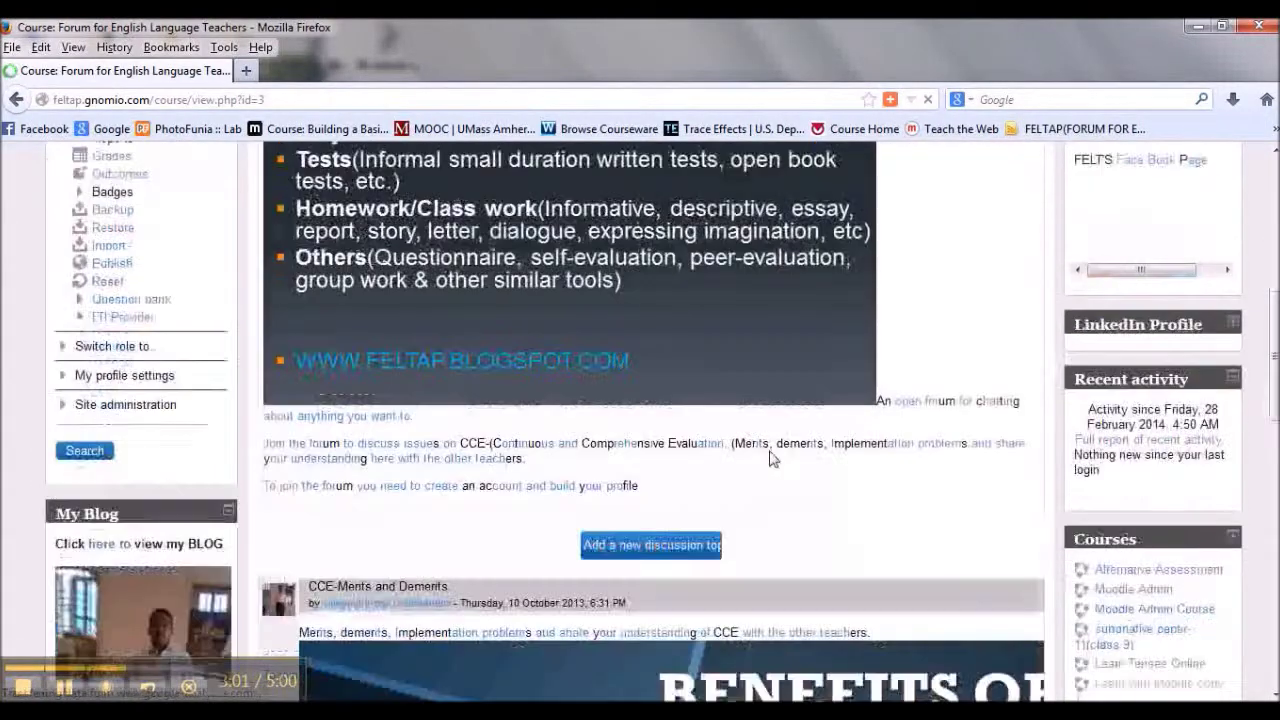
scroll(477, 514, down, 5)
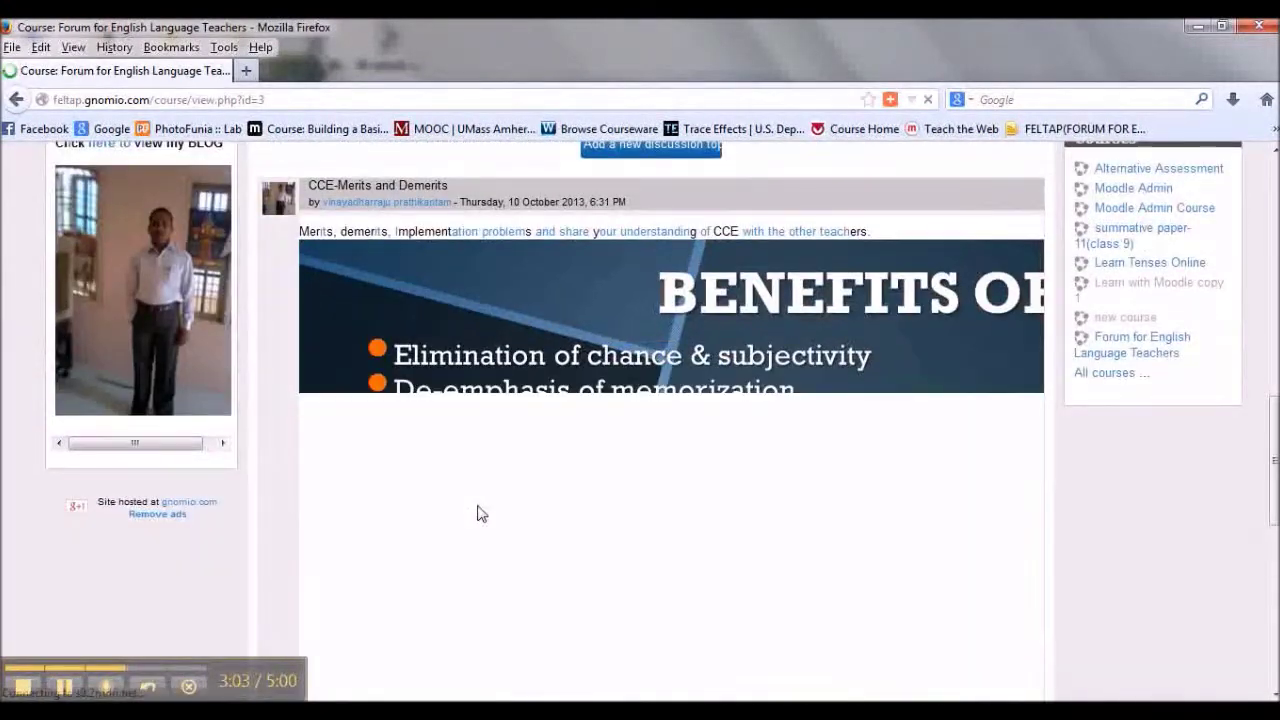
scroll(726, 535, down, 3)
scroll(374, 580, up, 14)
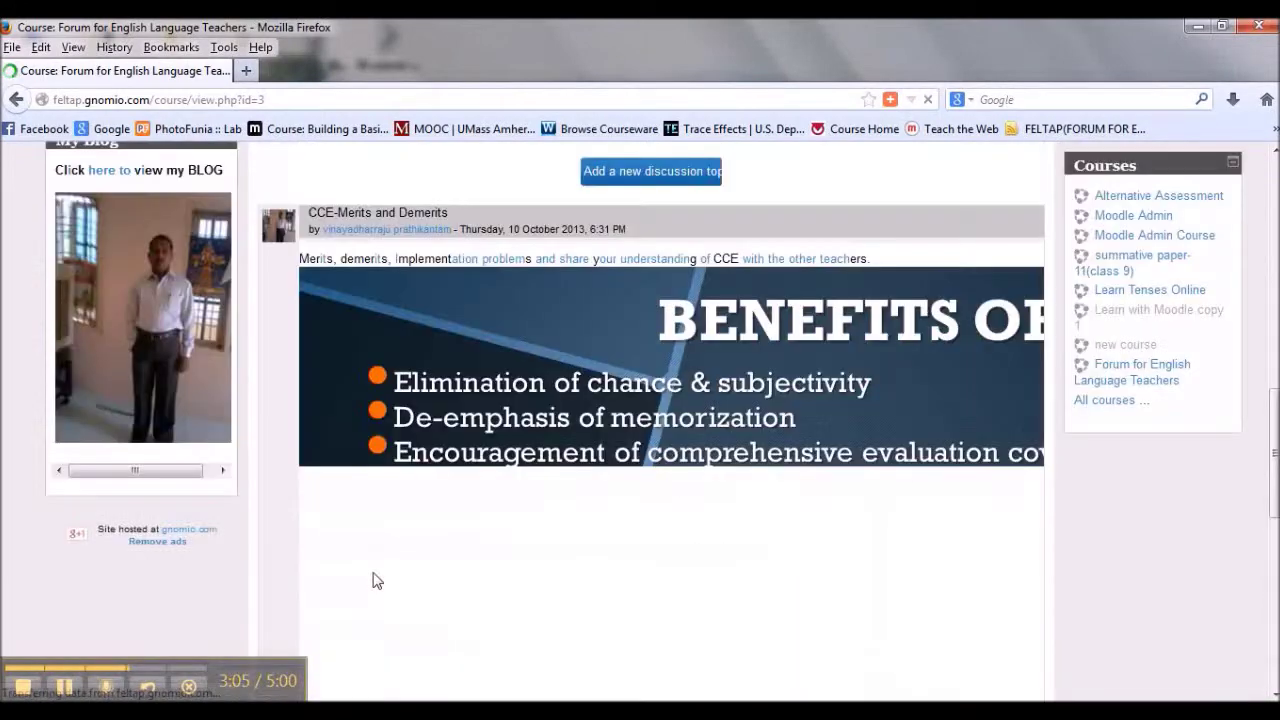
scroll(373, 572, up, 4)
scroll(319, 386, down, 4)
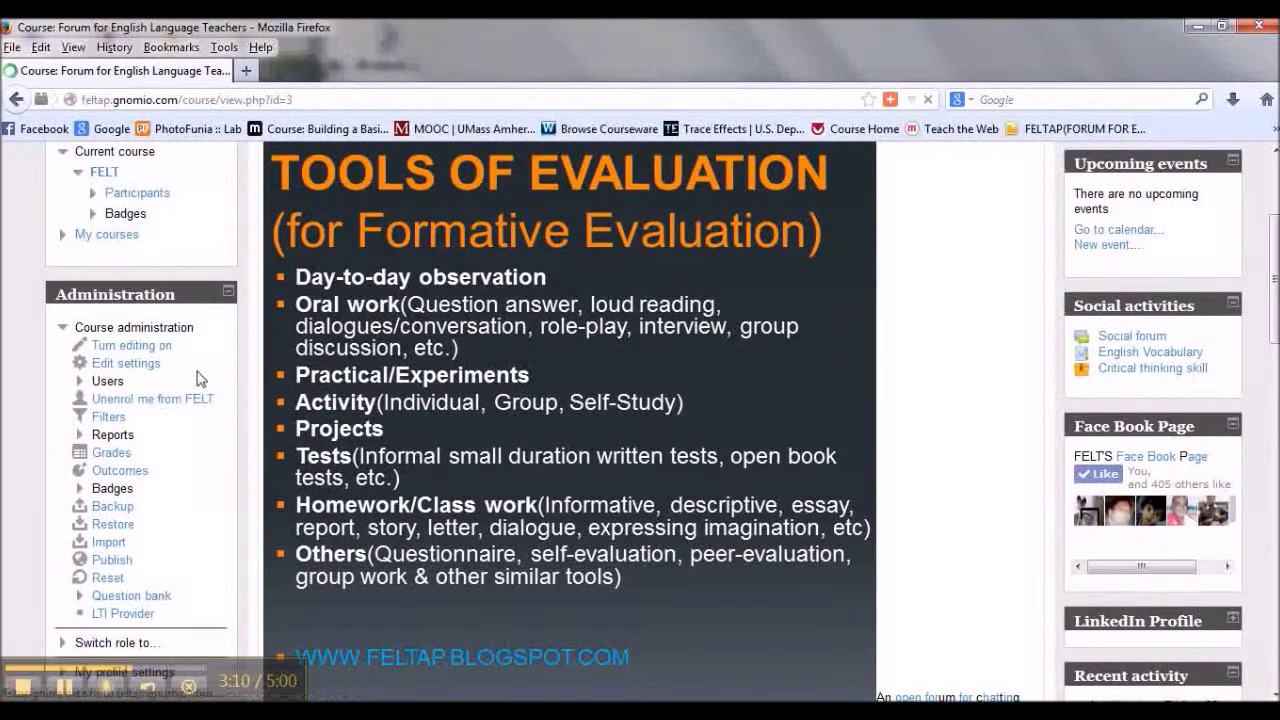
scroll(112, 422, up, 4)
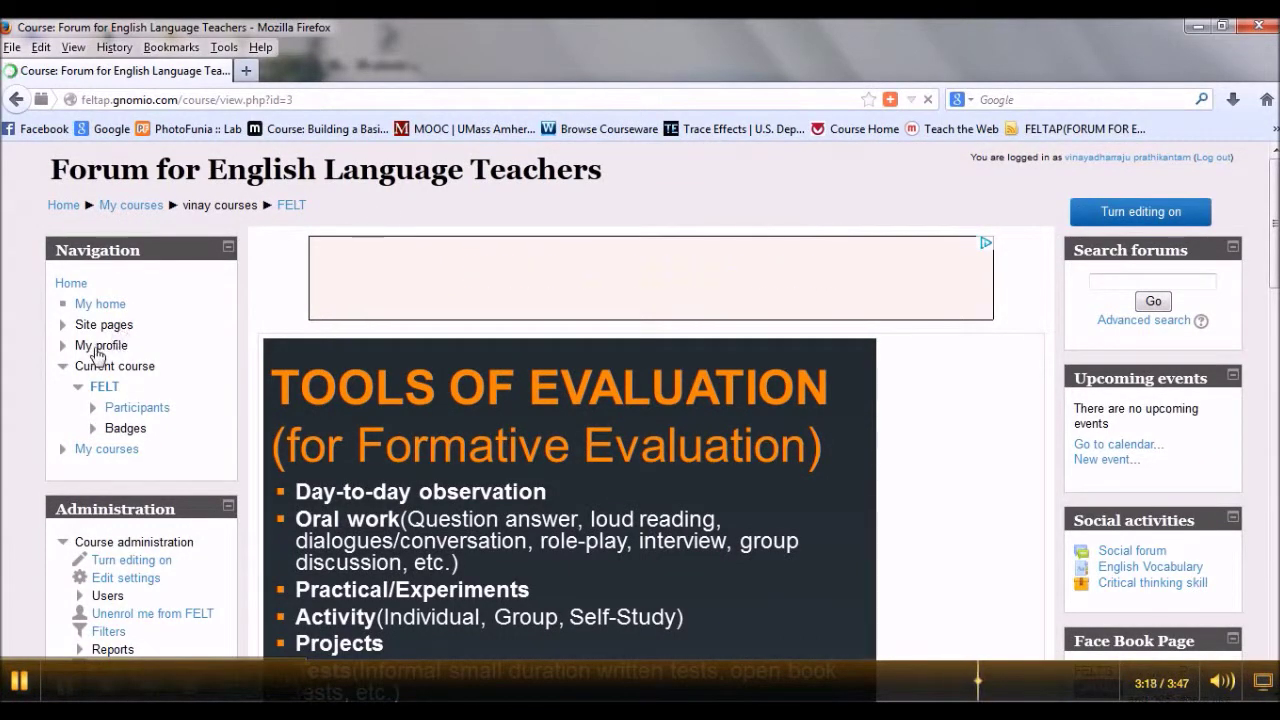
click(97, 348)
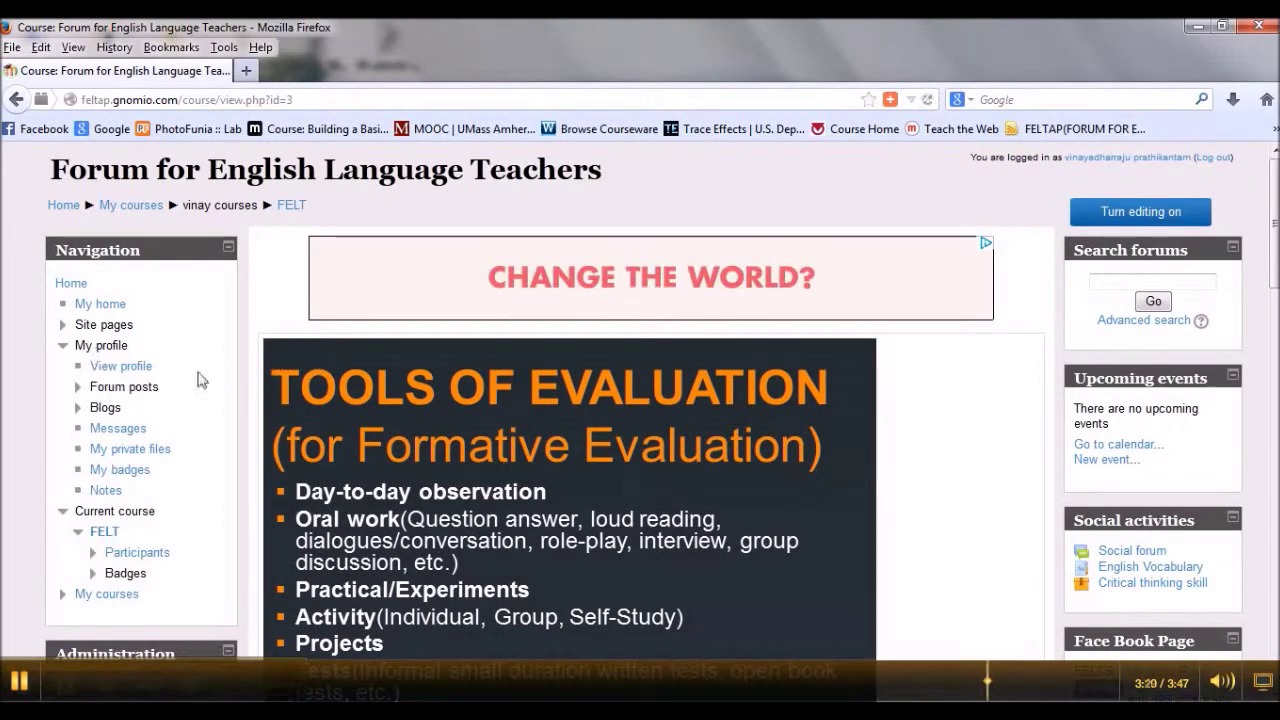
View the public profile's biography, course profiles and badges, then log out
click(121, 374)
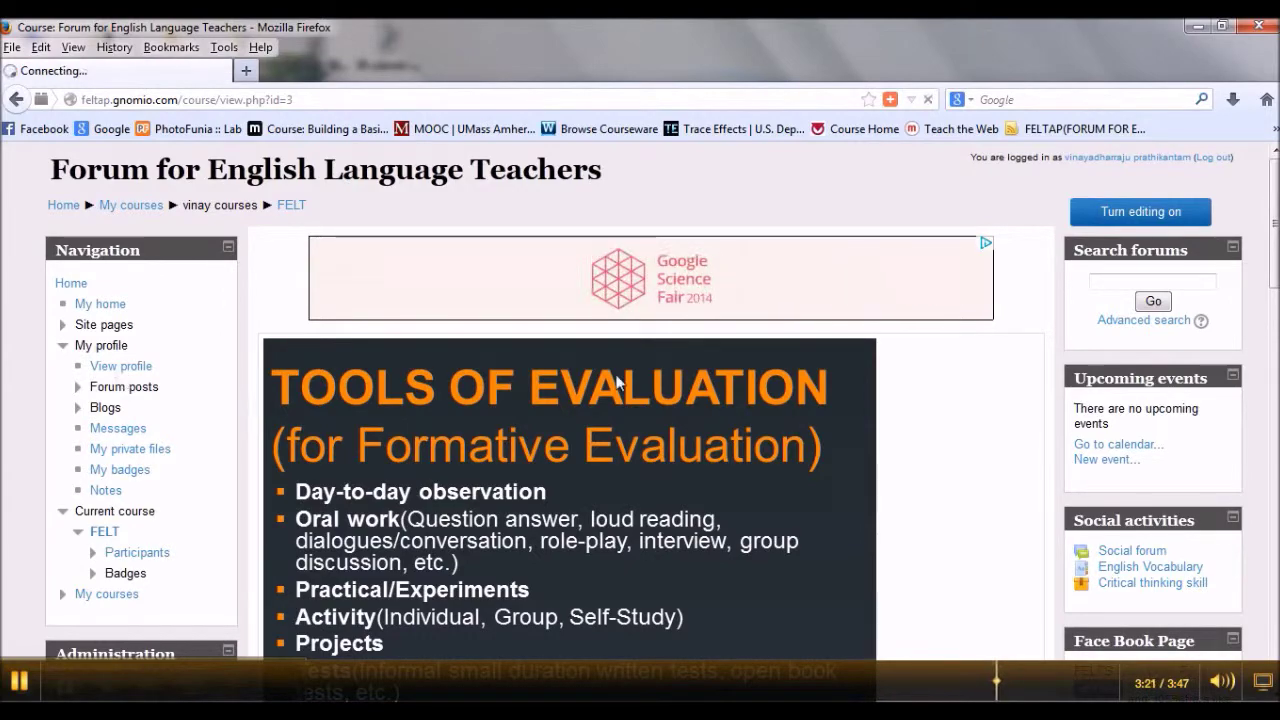
scroll(488, 510, down, 1)
scroll(488, 510, down, 10)
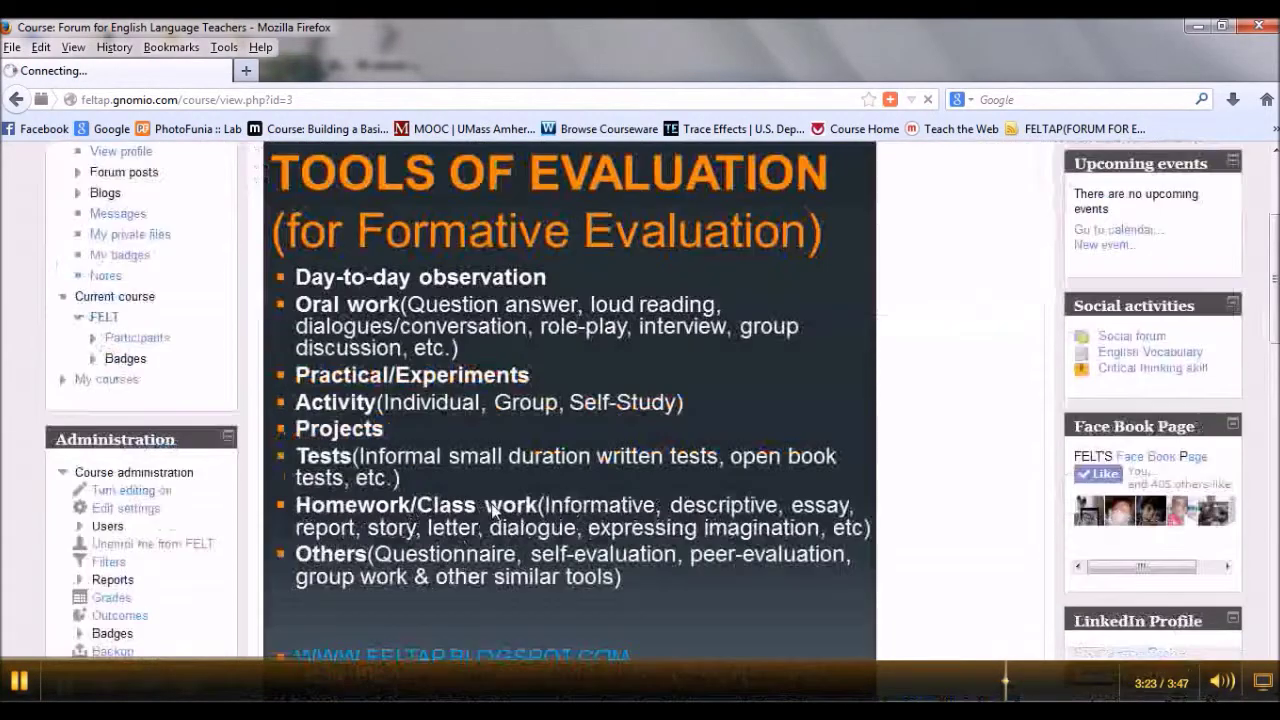
scroll(363, 474, up, 15)
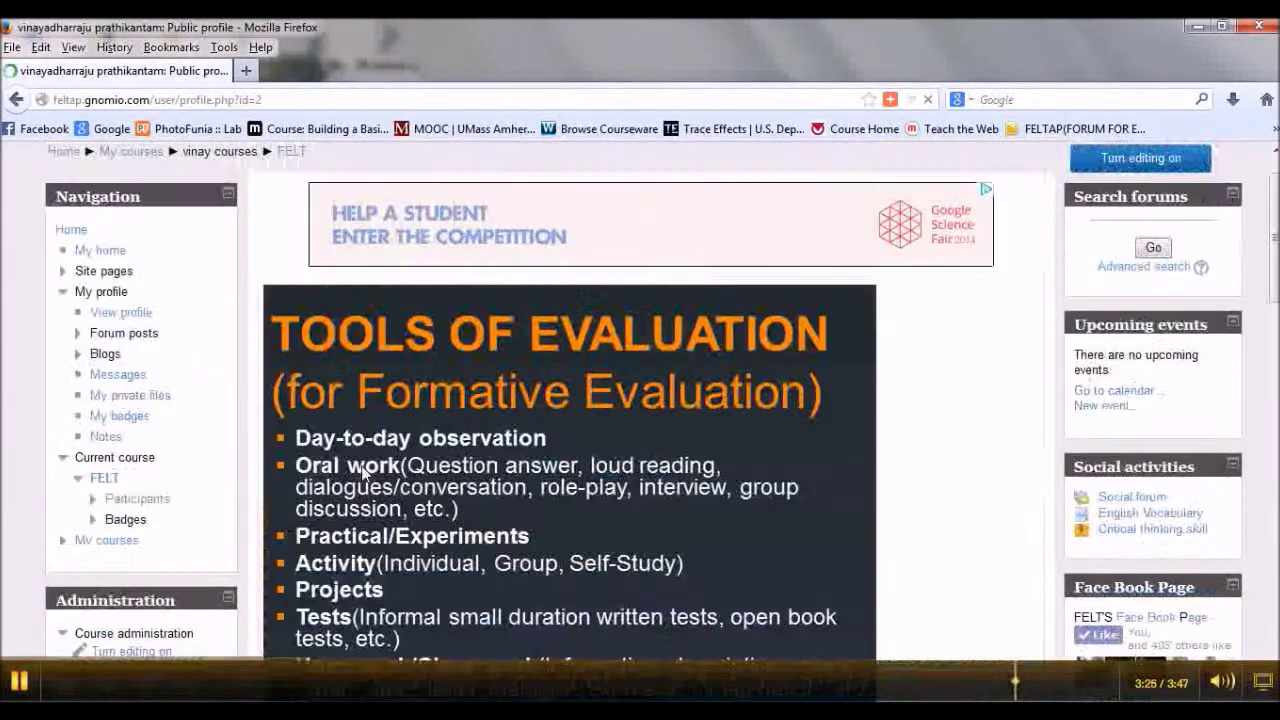
scroll(728, 503, down, 2)
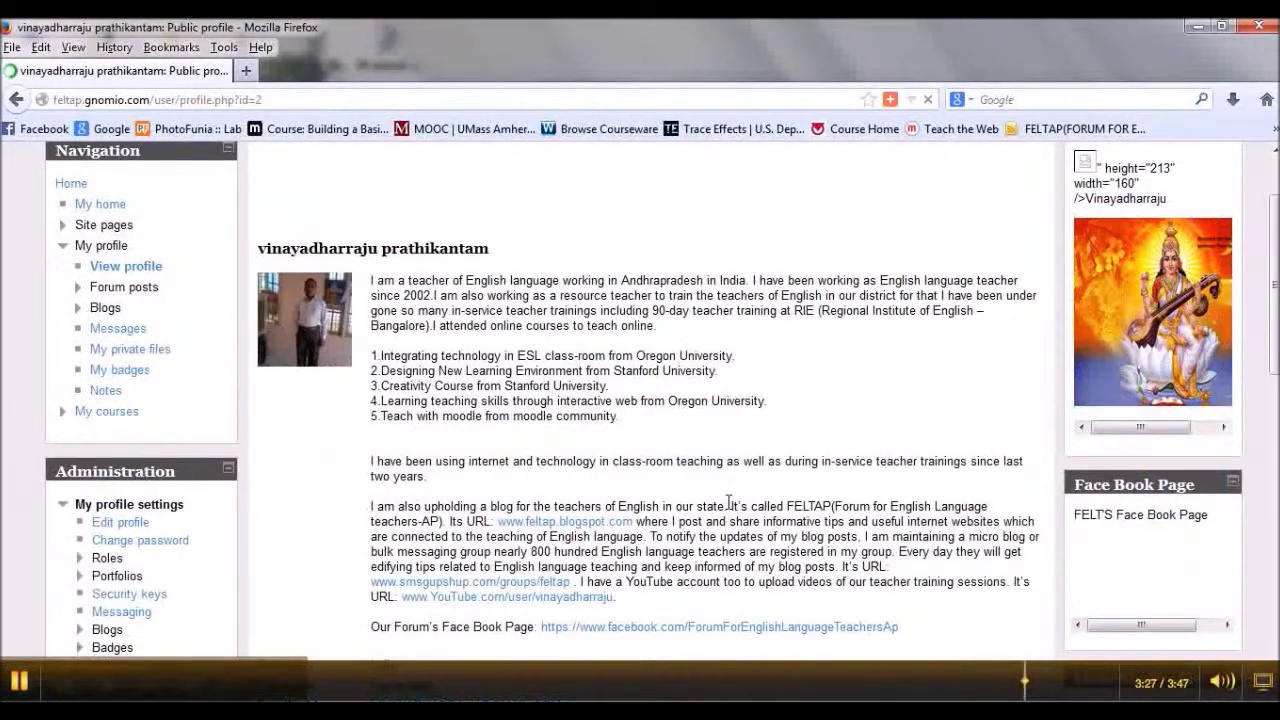
scroll(728, 503, up, 3)
scroll(374, 452, down, 10)
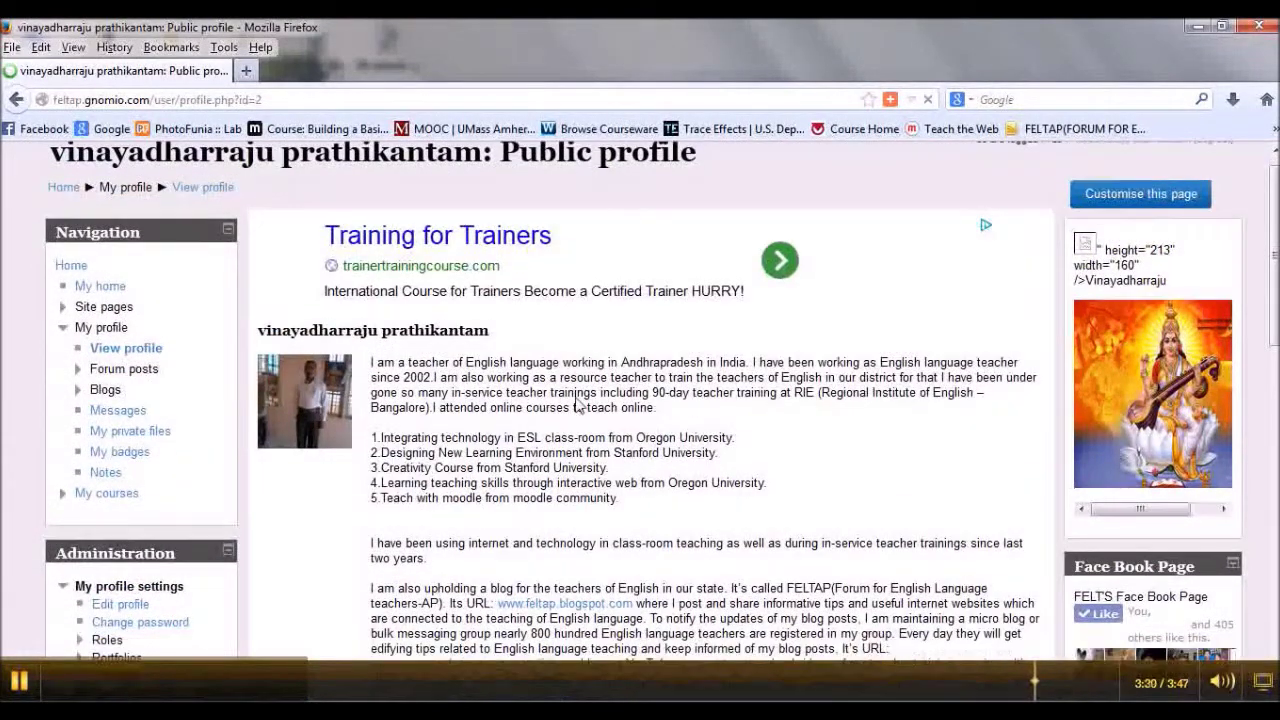
scroll(400, 408, down, 7)
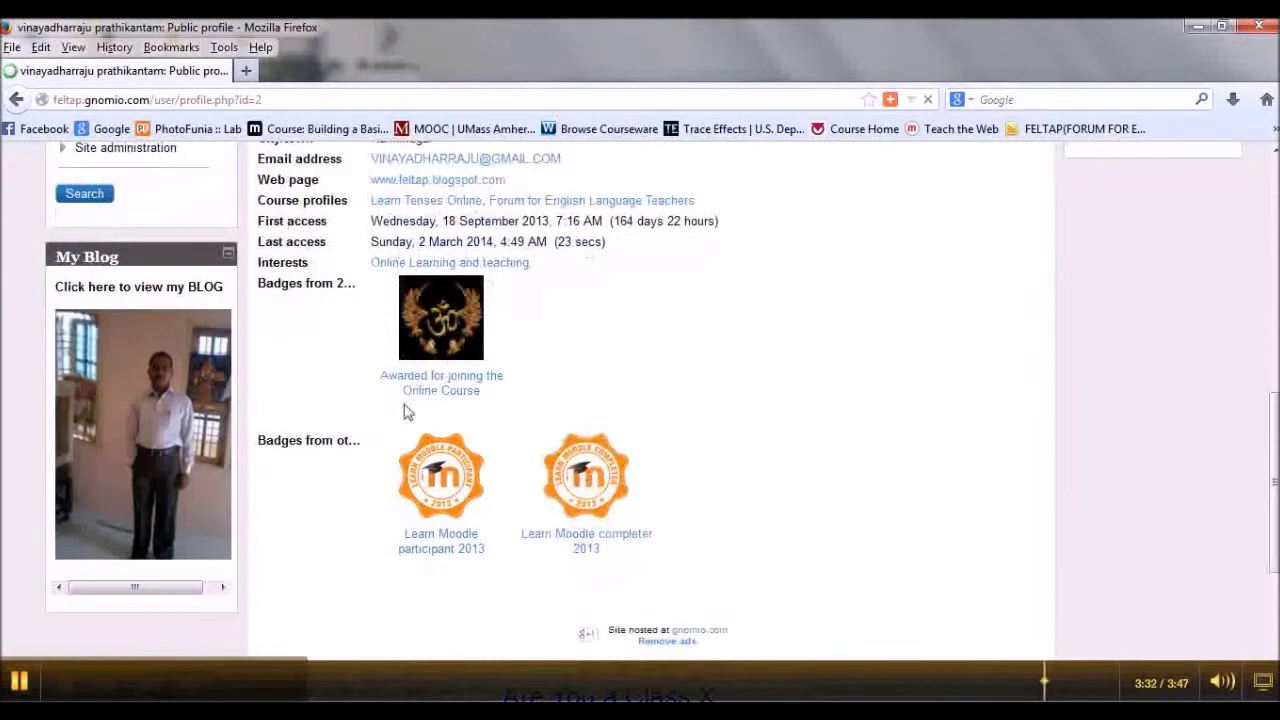
scroll(397, 423, up, 8)
scroll(396, 422, up, 10)
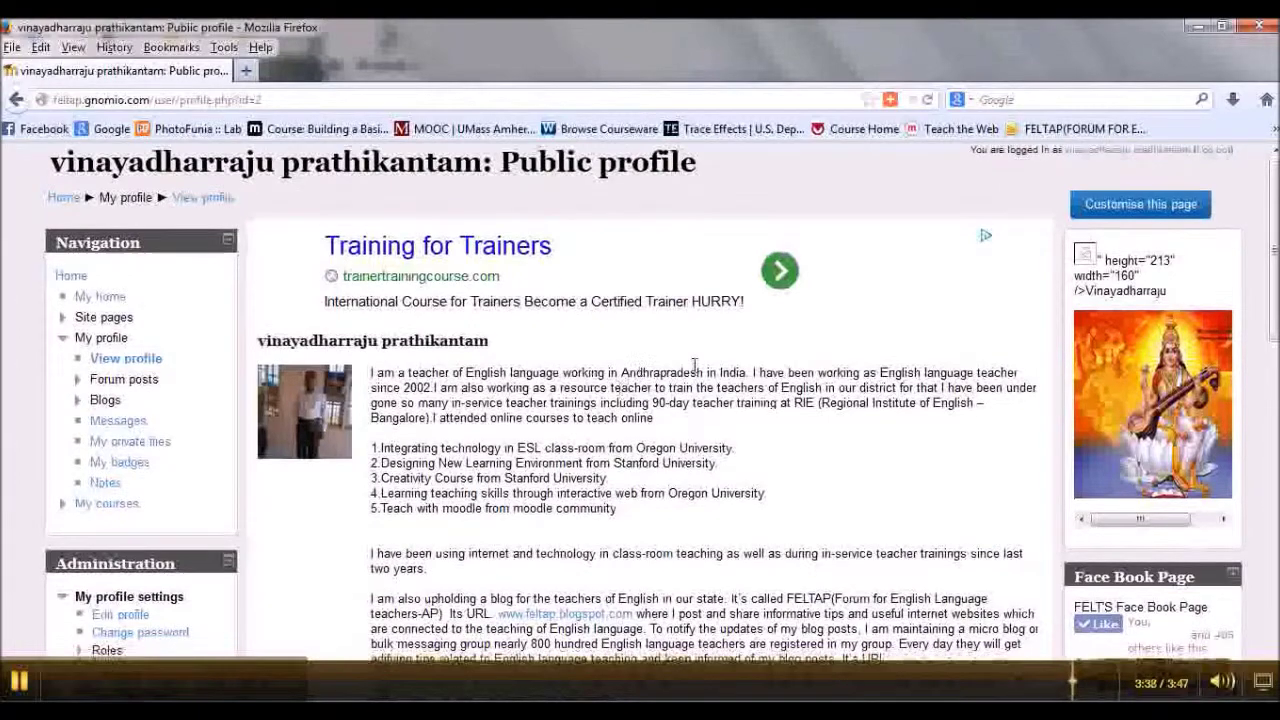
scroll(625, 430, down, 10)
scroll(786, 349, up, 10)
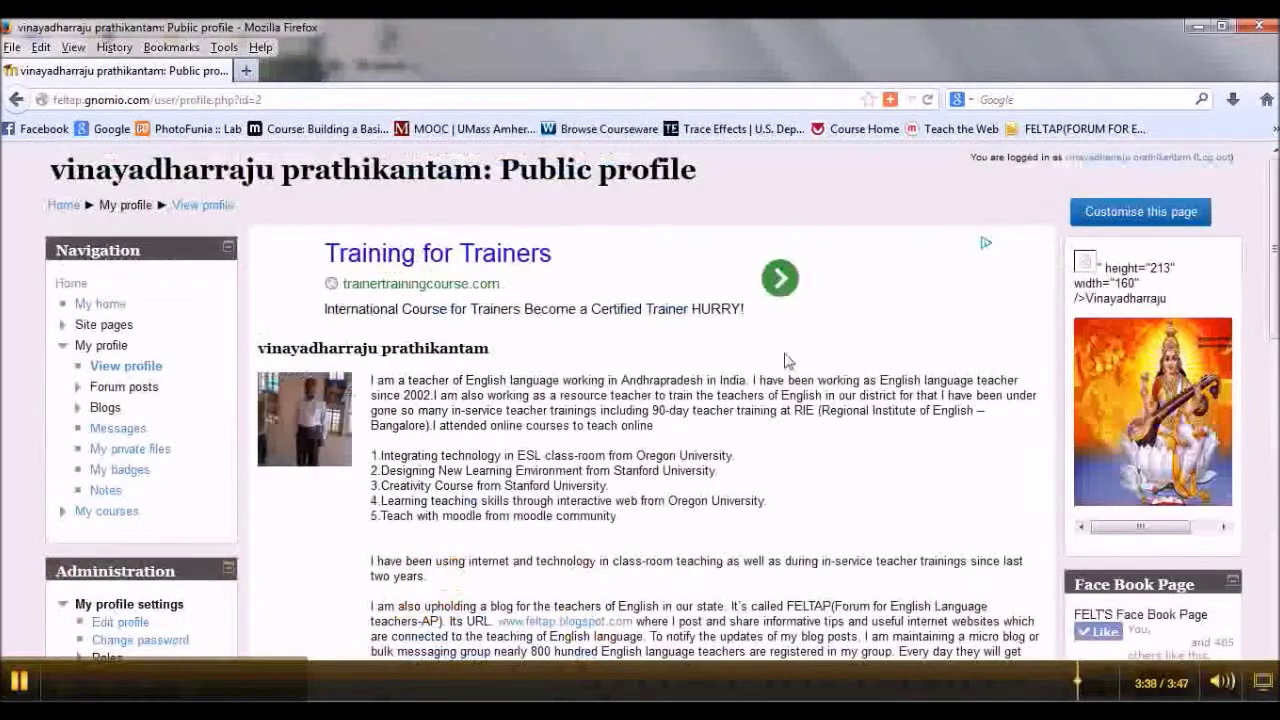
click(1213, 158)
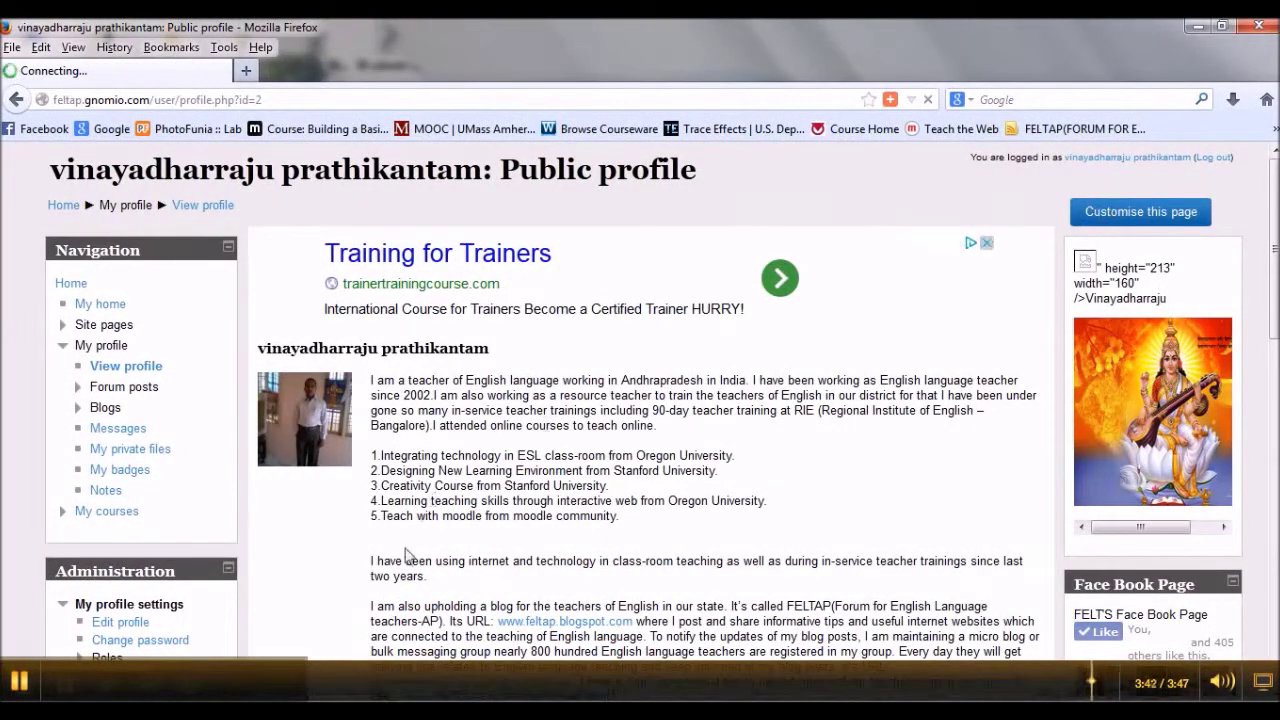